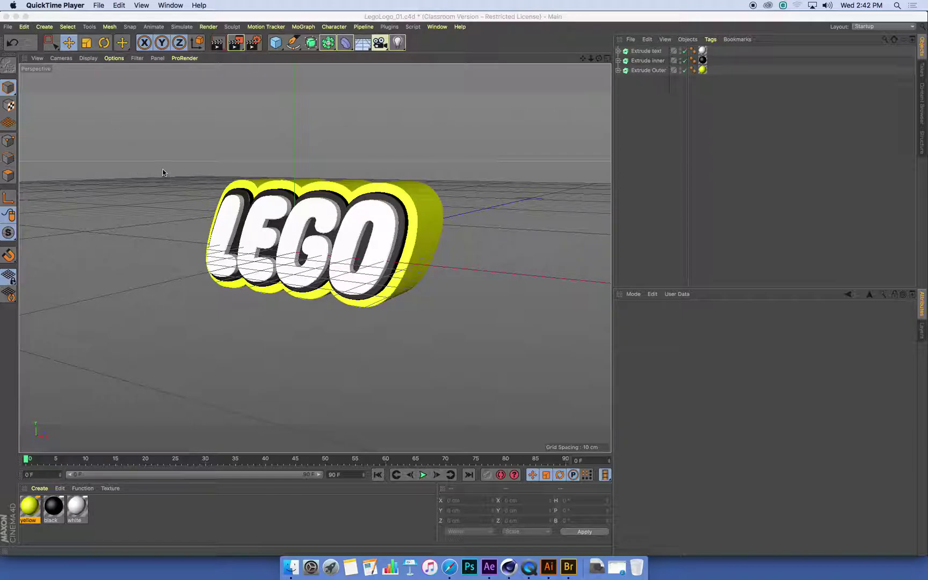
Add a helix spline to the scene and shift it to about -13 cm on the Z axis
click(43, 27)
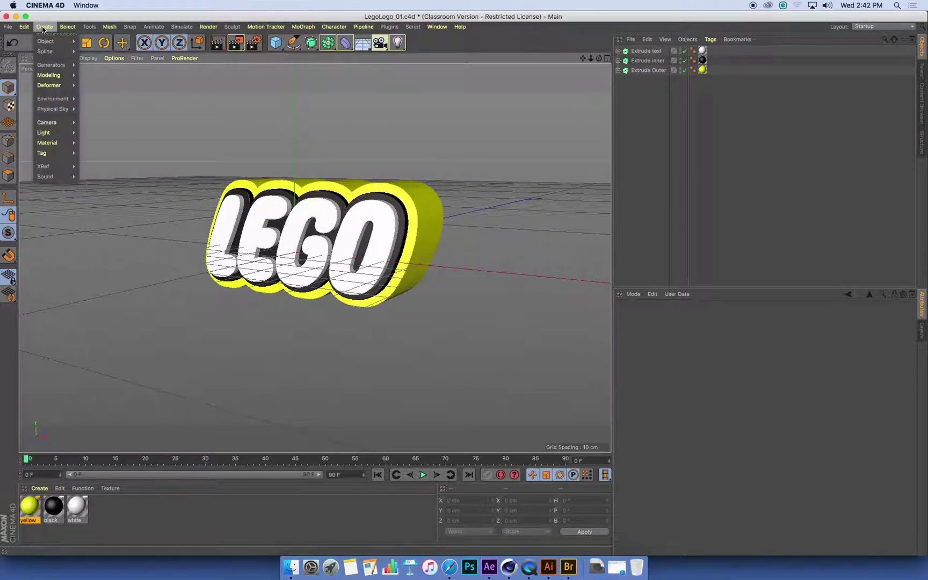
mouse_move(48, 52)
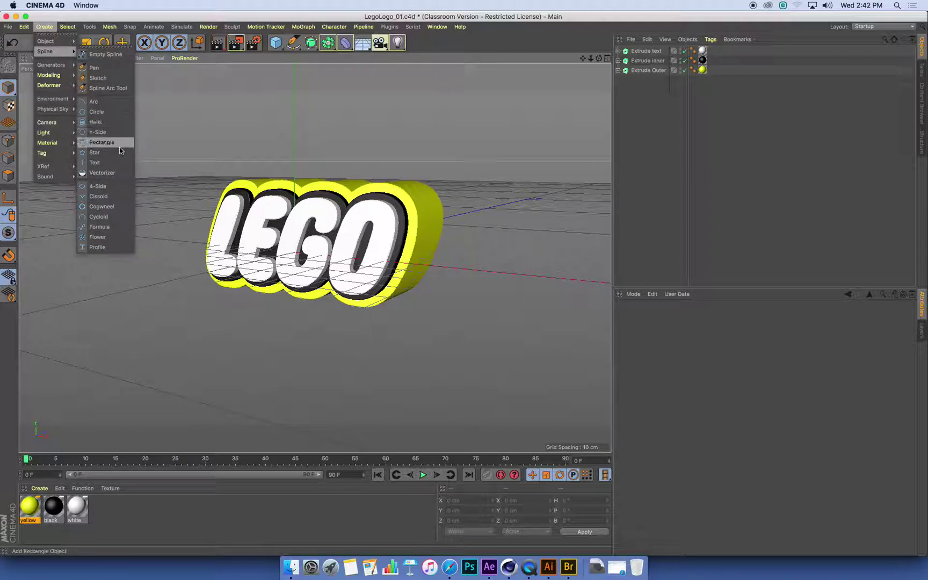
click(101, 125)
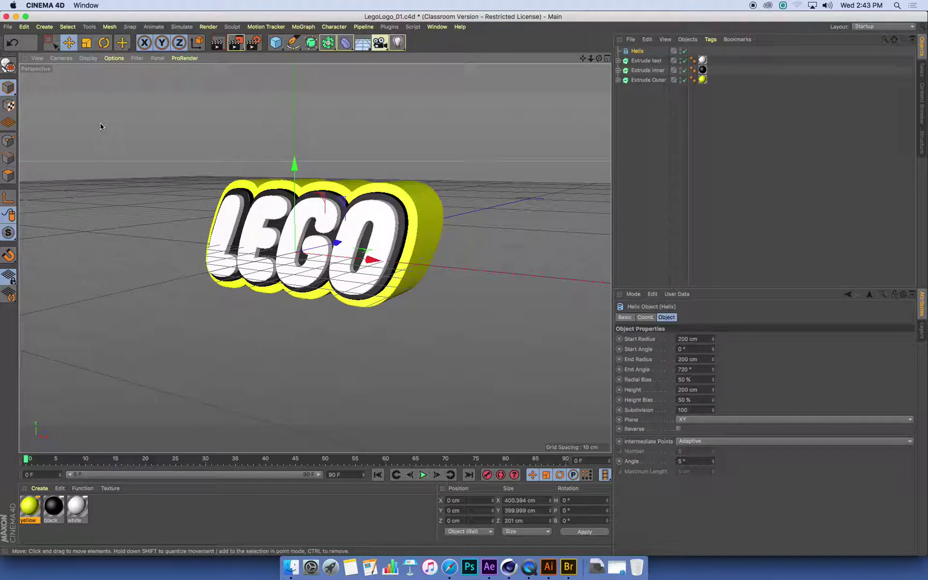
mouse_move(337, 247)
mouse_down()
mouse_move(198, 277)
mouse_move(327, 249)
mouse_up()
Examine from several angles and distances how the helix is oriented around the LEGO logo
alt+right_drag(329, 249, 175, 265)
alt+drag(277, 269, 232, 271)
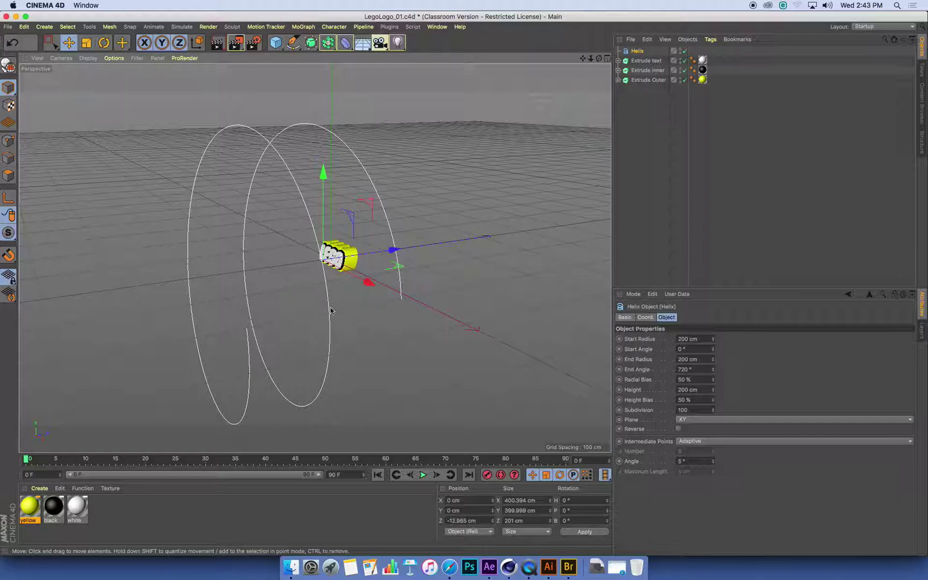
alt+drag(330, 308, 370, 303)
alt+right_drag(344, 291, 367, 284)
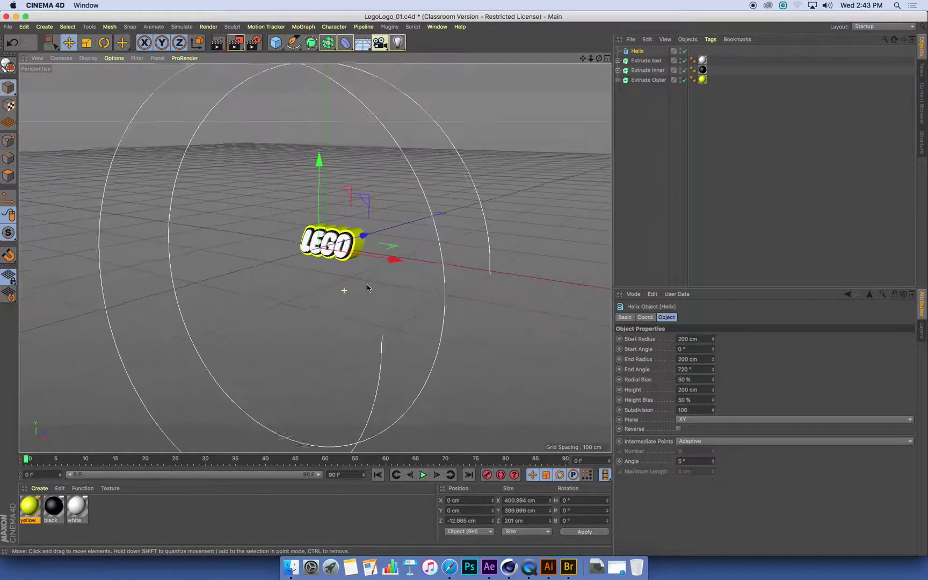
scroll(367, 288, down, 2)
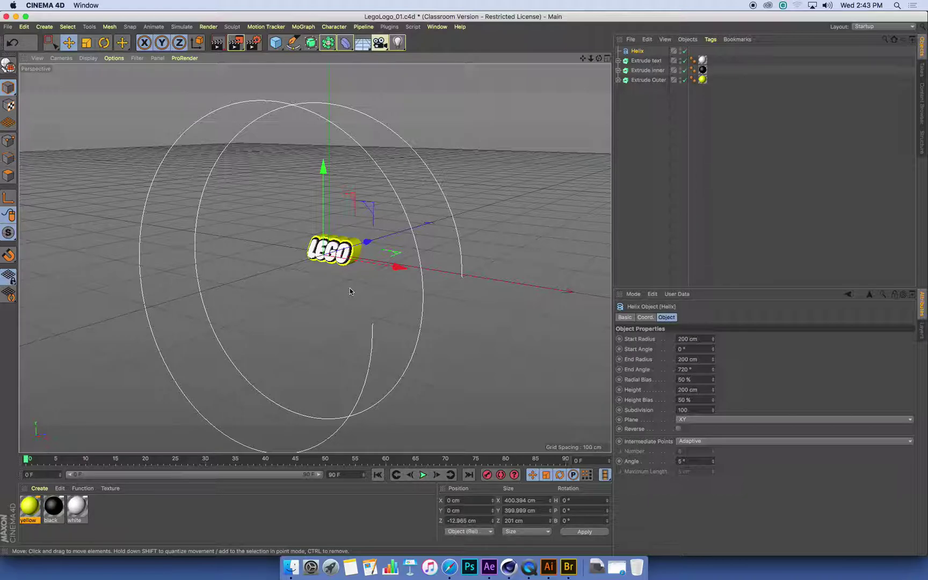
alt+drag(349, 288, 353, 262)
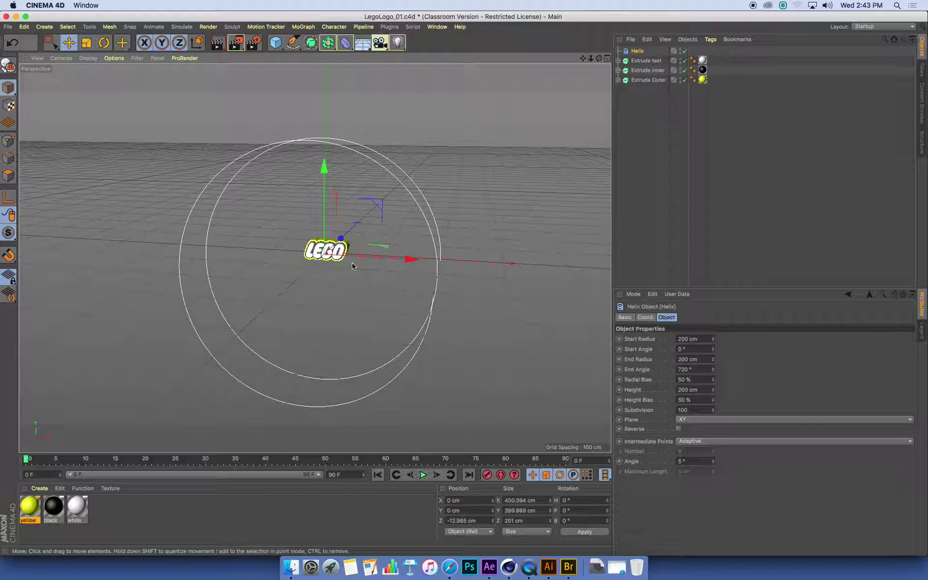
alt+right_drag(323, 161, 354, 220)
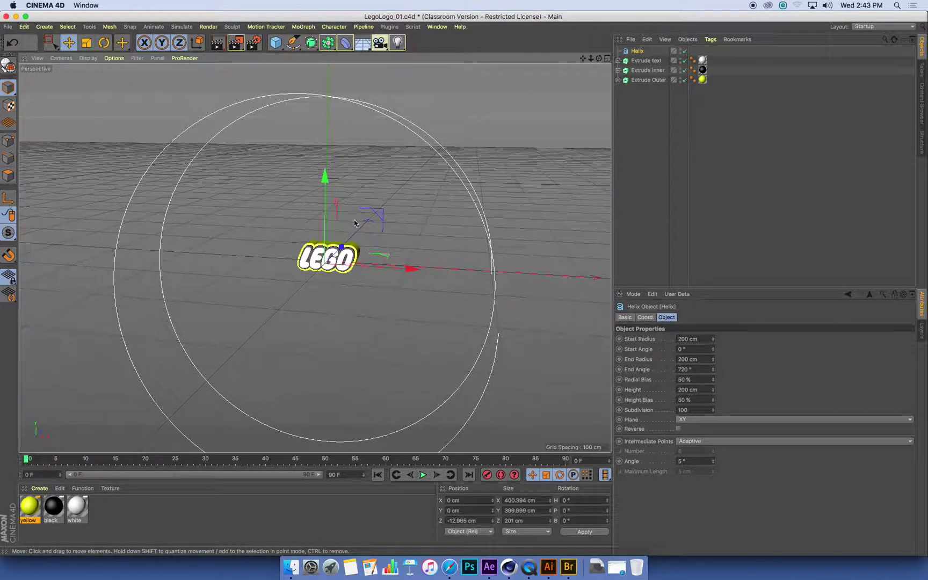
mouse_move(354, 223)
alt+mouse_down()
mouse_move(321, 229)
mouse_move(338, 221)
alt+mouse_up()
alt+middle_drag(338, 222, 356, 217)
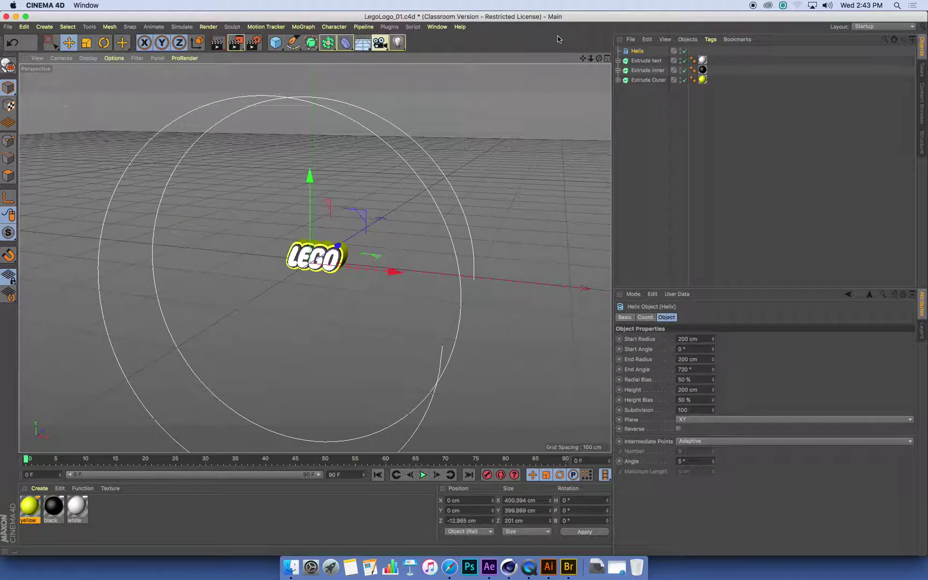
Set the helix's plane to XZ
click(643, 55)
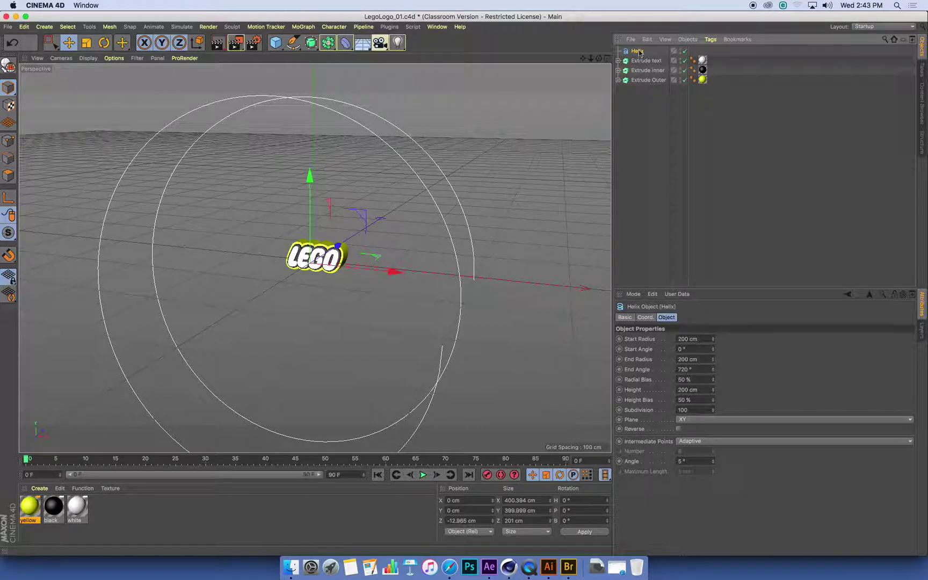
click(668, 319)
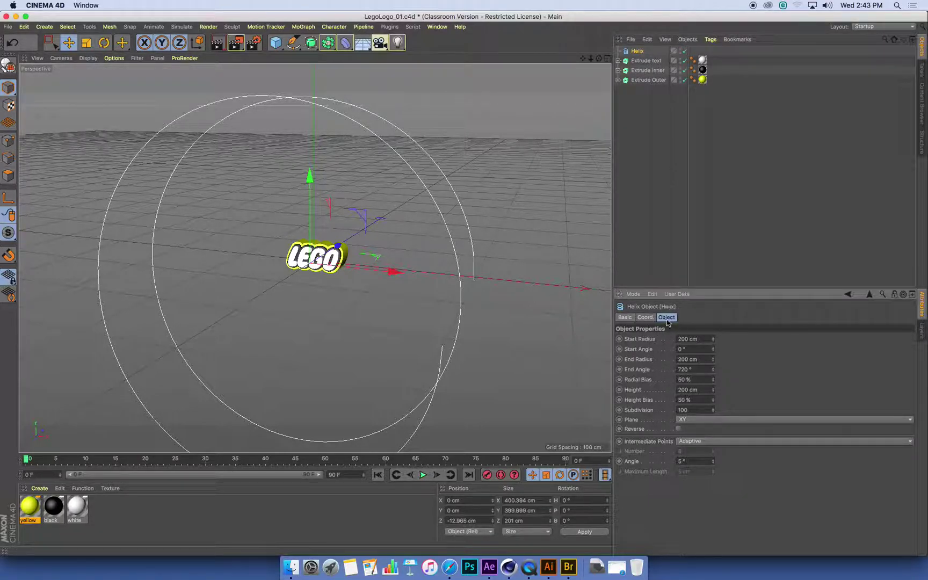
click(682, 420)
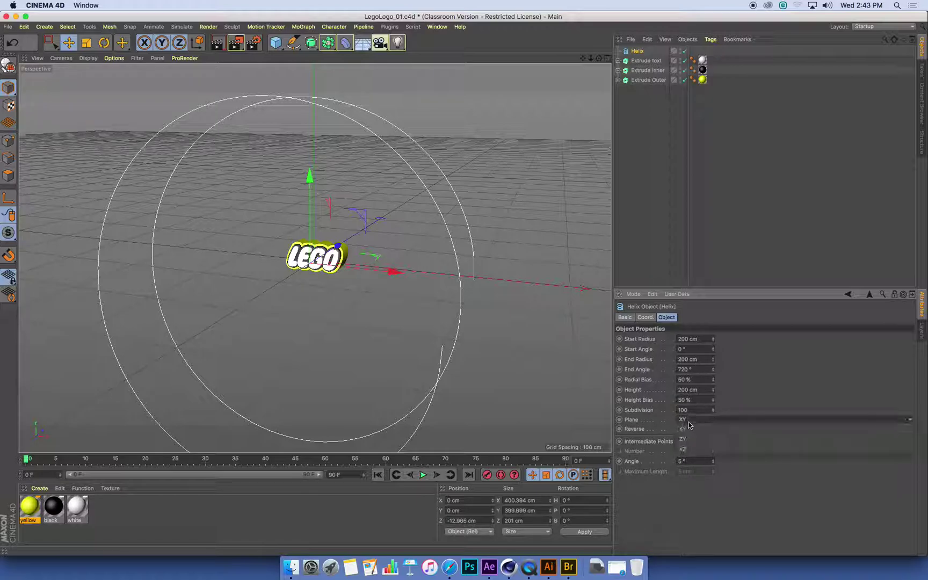
click(698, 451)
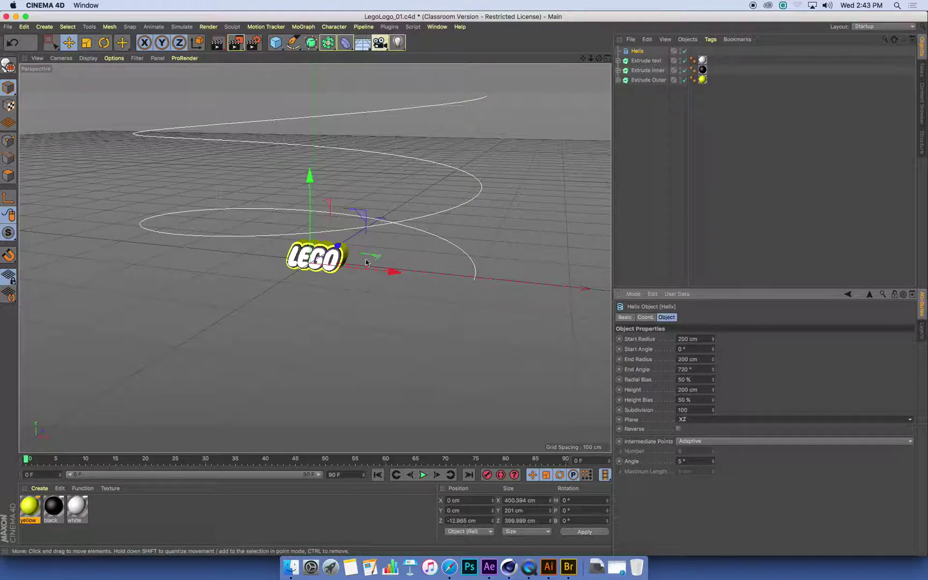
alt+drag(365, 262, 307, 283)
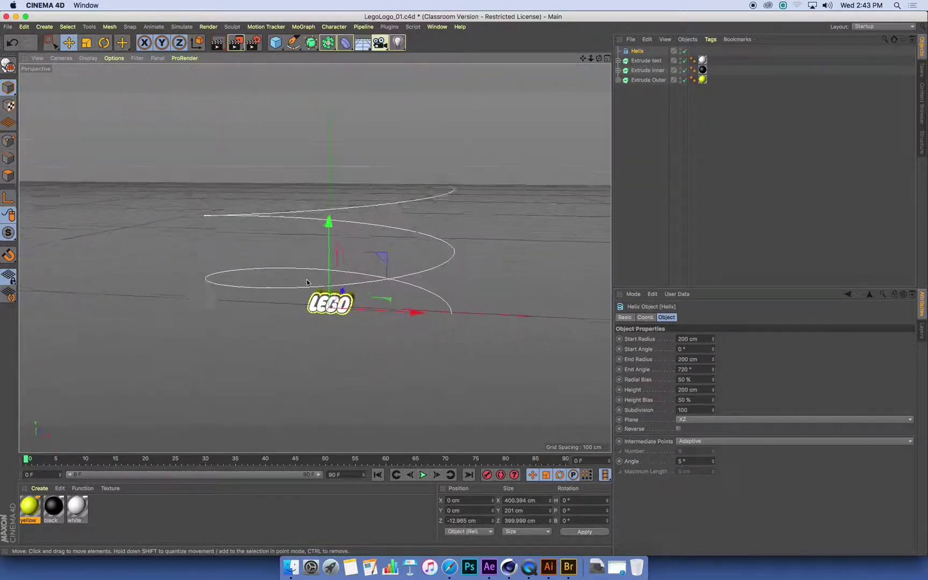
scroll(300, 282, up, 5)
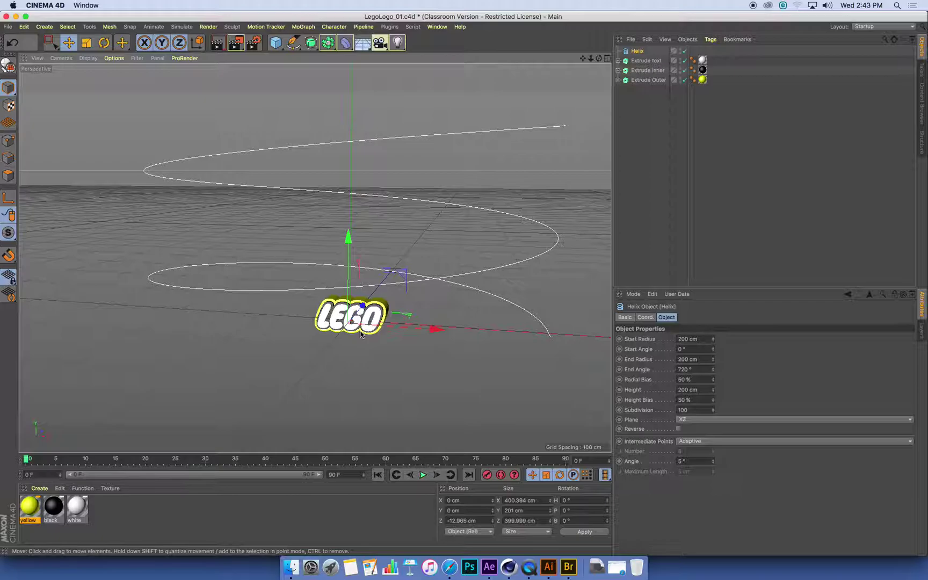
alt+drag(360, 333, 363, 321)
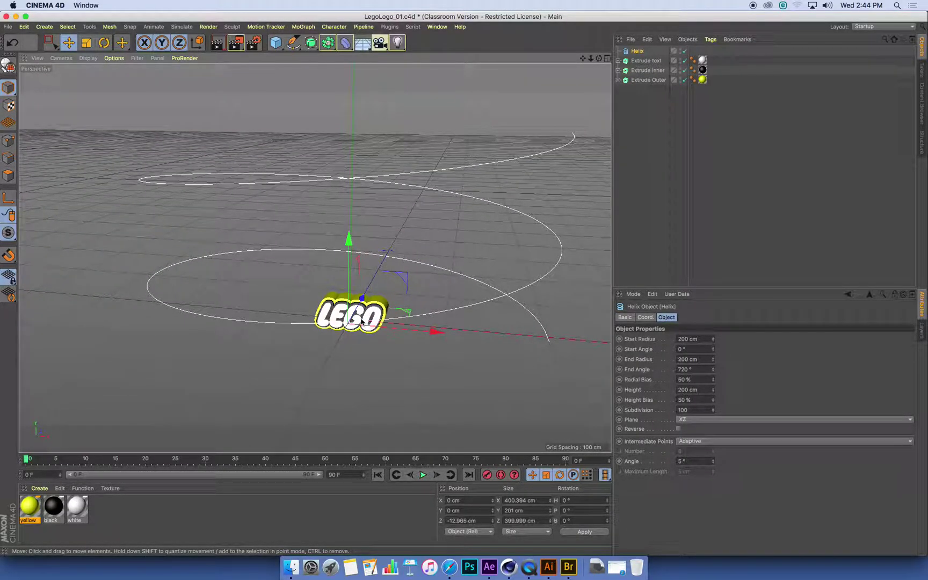
alt+drag(363, 322, 357, 355)
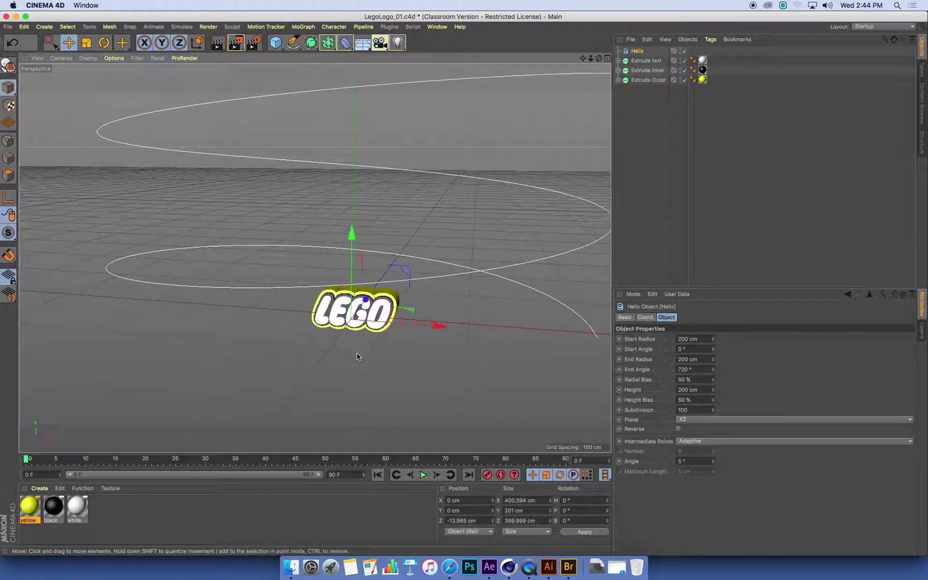
click(45, 27)
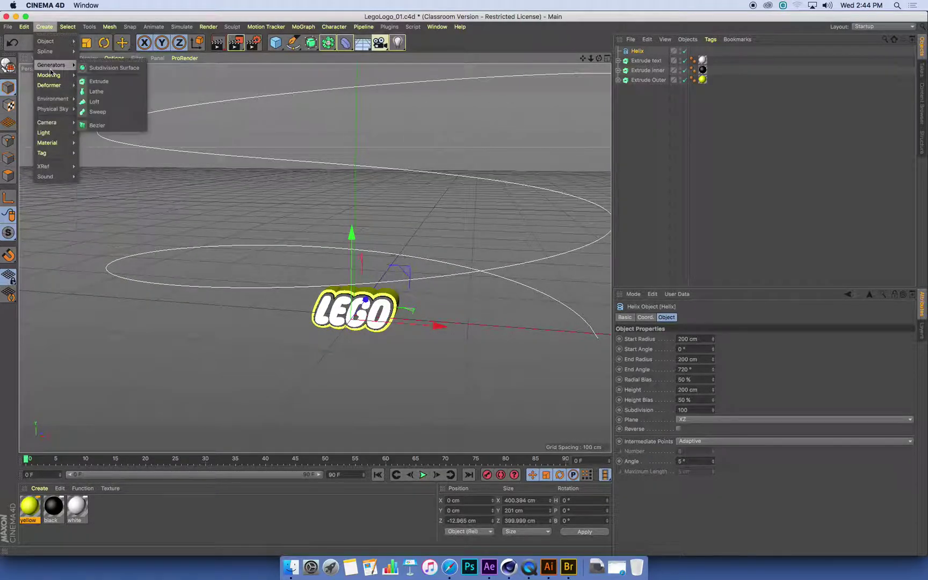
mouse_move(45, 52)
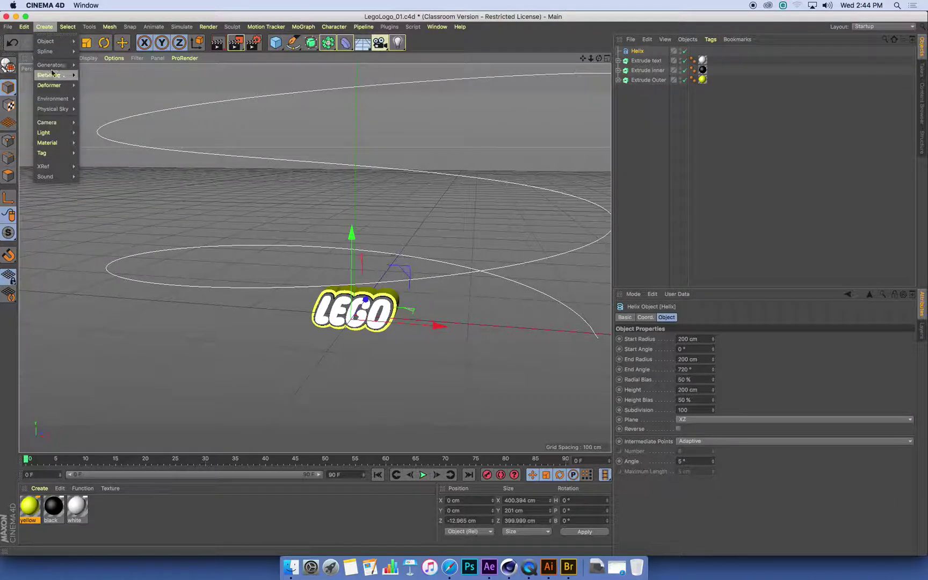
click(45, 28)
Lower the helix along the Y axis to about -88 cm so its coils surround the logo
alt+drag(333, 281, 425, 284)
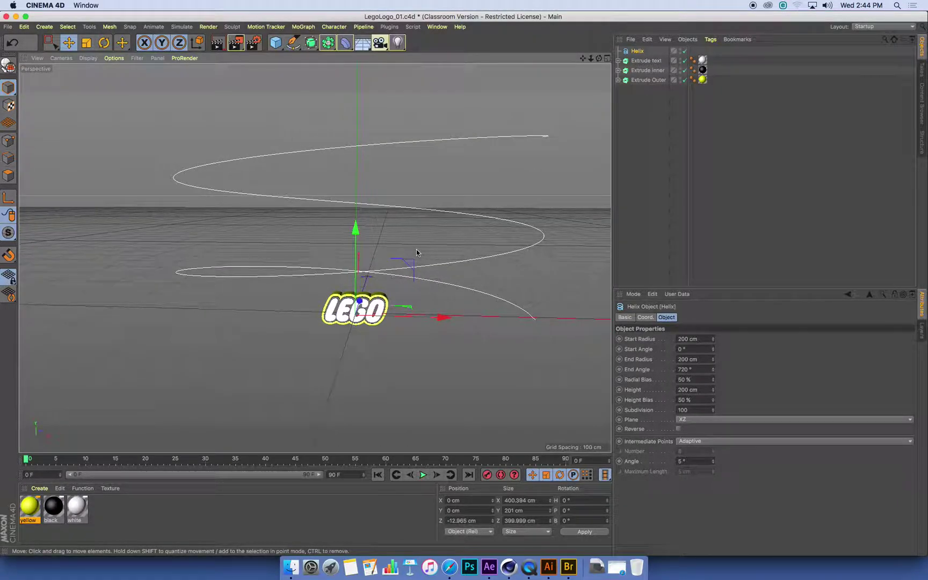
alt+drag(406, 307, 311, 204)
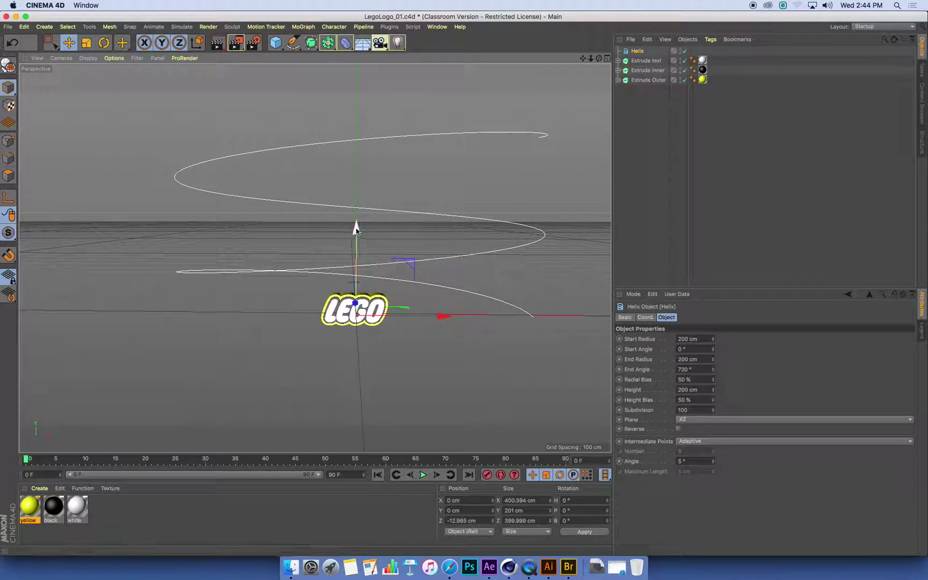
drag(354, 228, 333, 254)
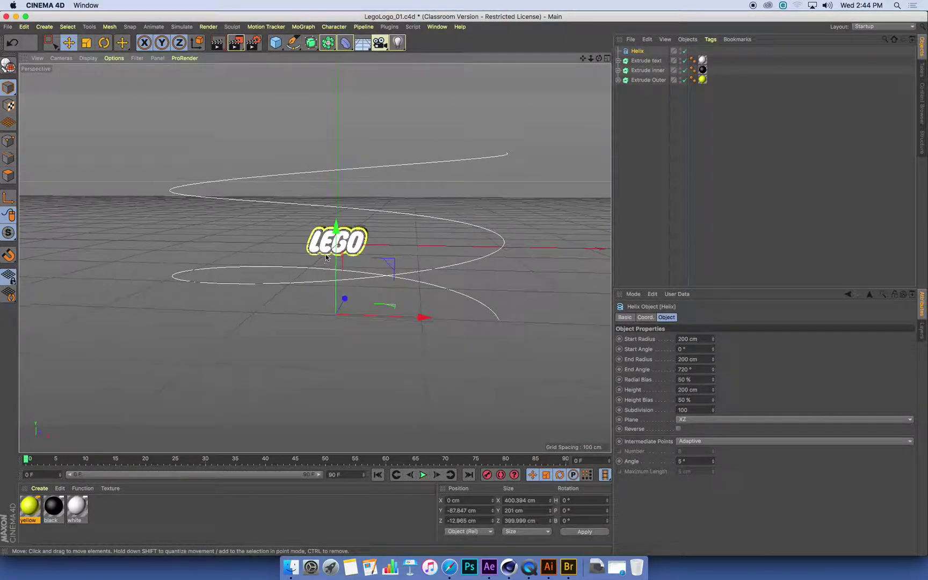
alt+right_drag(333, 254, 363, 262)
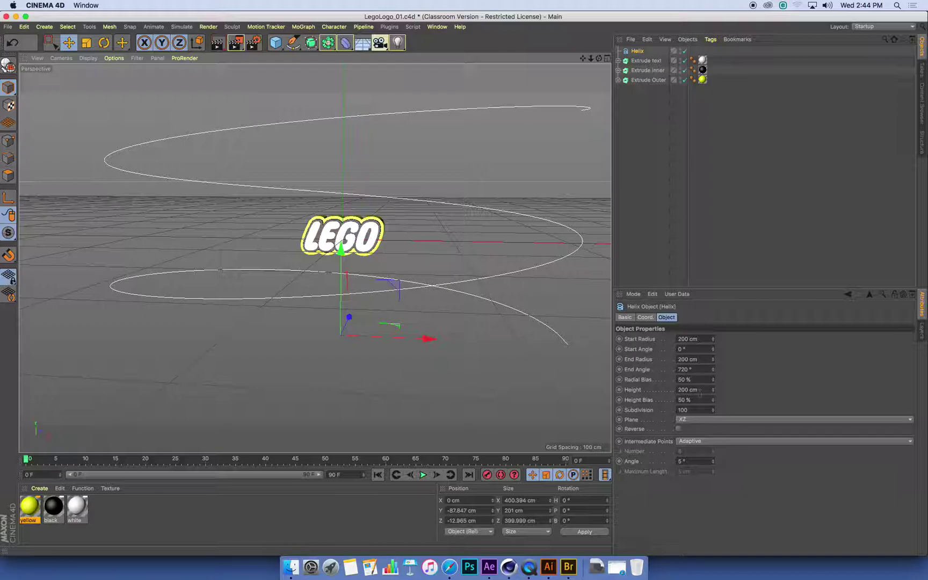
Set the helix's start radius to 105 cm and its end radius to 91 cm
mouse_move(713, 339)
mouse_down()
mouse_move(713, 447)
mouse_move(712, 324)
mouse_up()
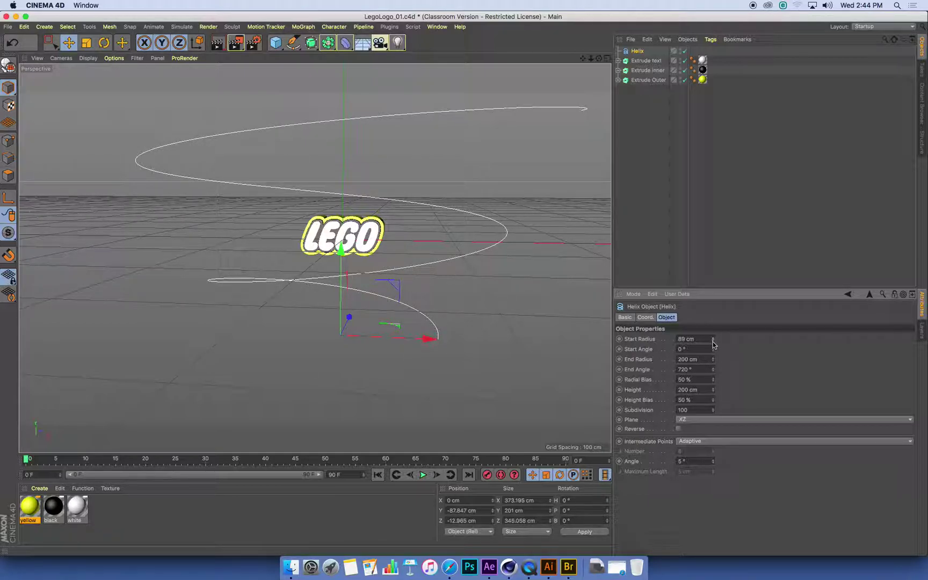
drag(712, 341, 712, 335)
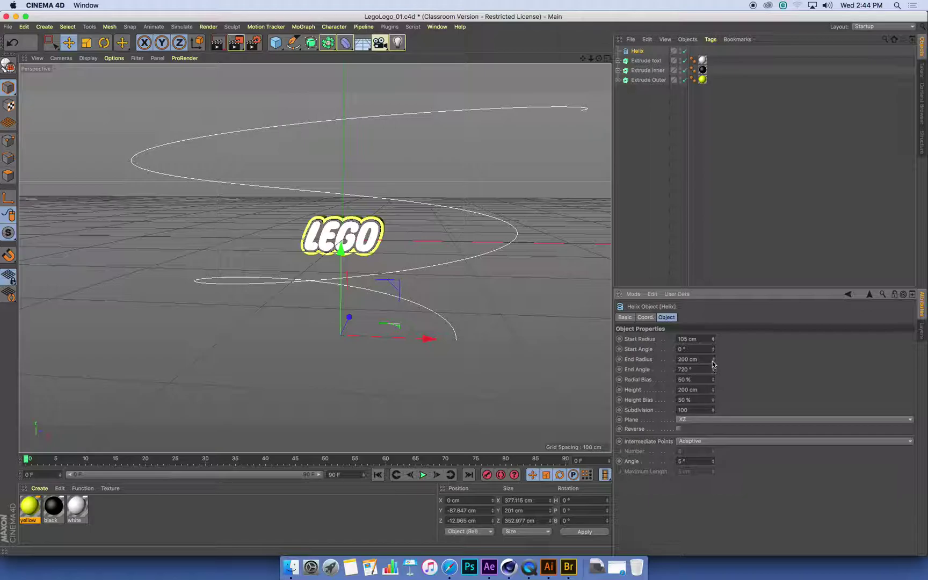
drag(713, 359, 713, 369)
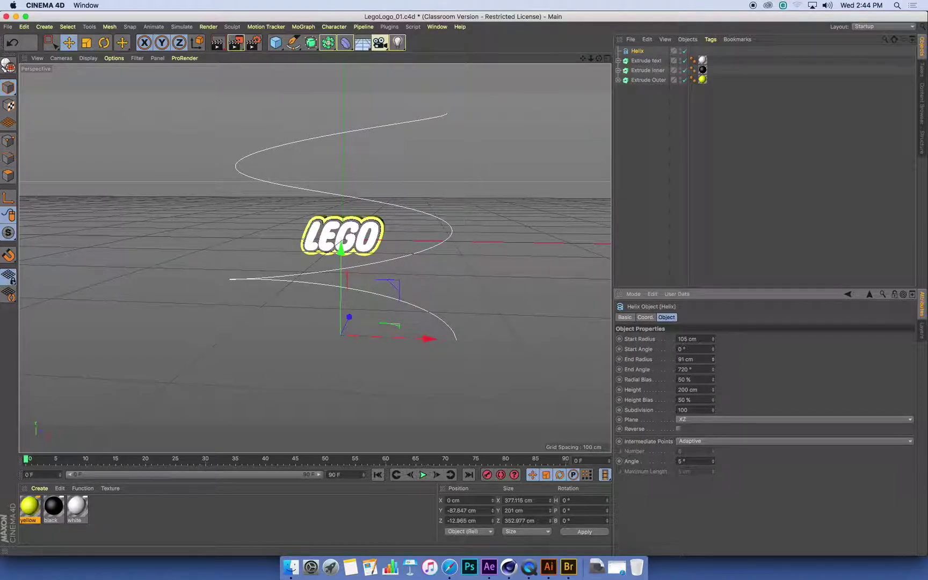
Move the helix along the Z axis to about 9 cm so it centres around the logo's depth
alt+drag(402, 117, 364, 109)
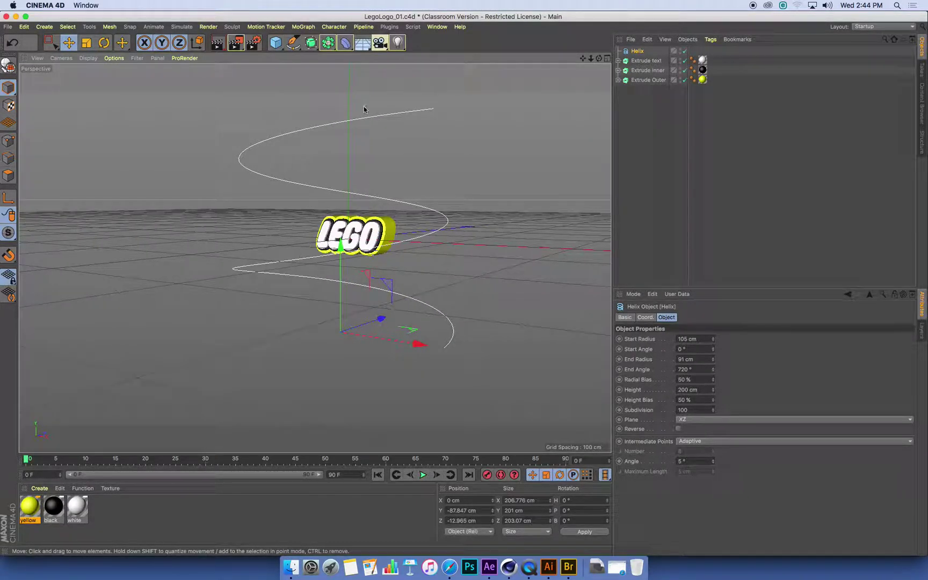
alt+drag(390, 258, 508, 366)
alt+drag(309, 250, 355, 249)
drag(290, 255, 346, 270)
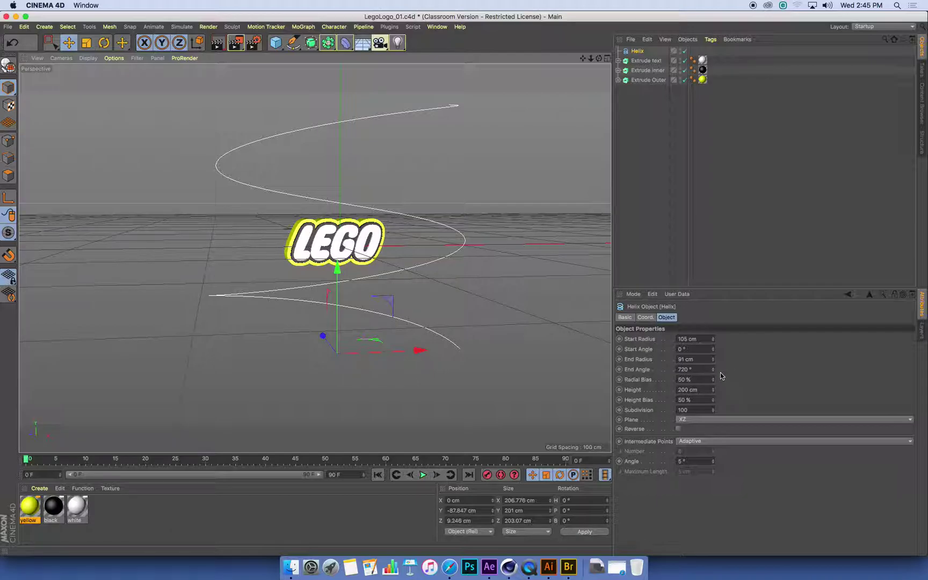
Increase the helix's end angle to 1800° to add more coils around the logo
drag(712, 370, 712, 239)
click(690, 369)
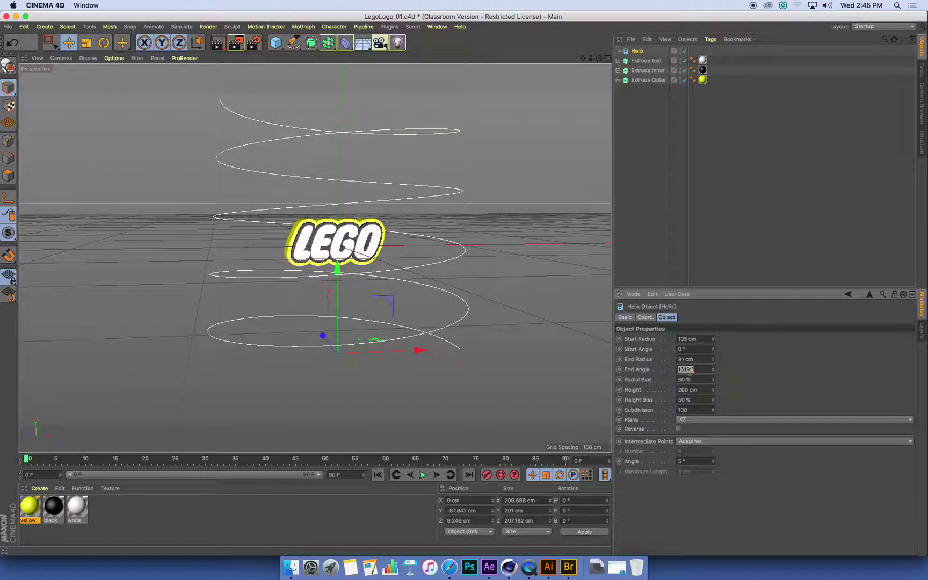
text(1800)
key(Return)
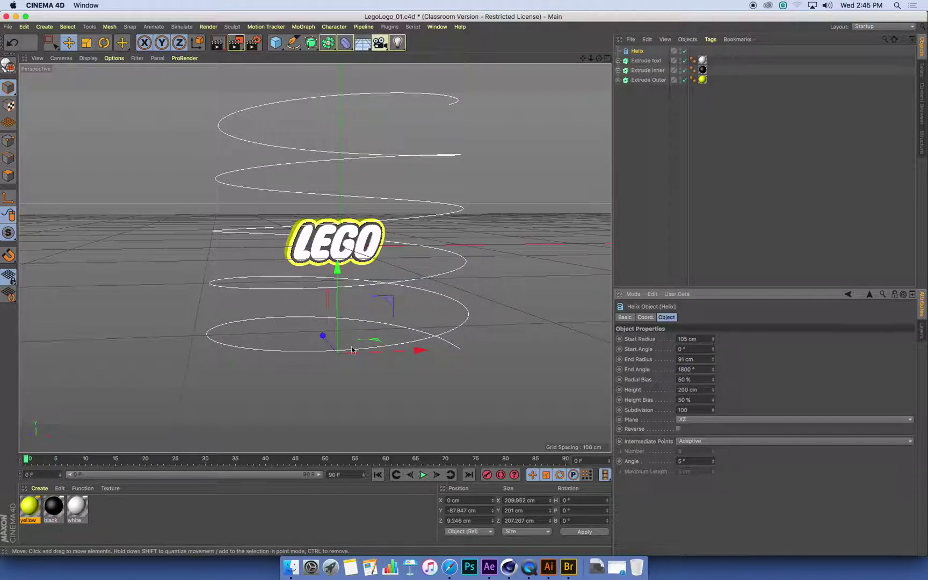
Add a circle spline at the scene's origin alongside the helix
alt+drag(286, 440, 239, 391)
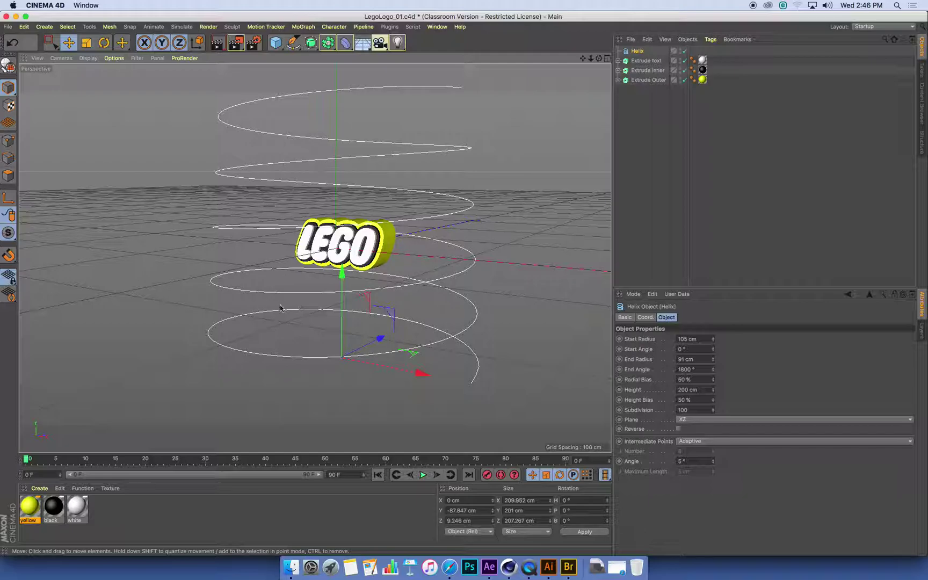
click(44, 27)
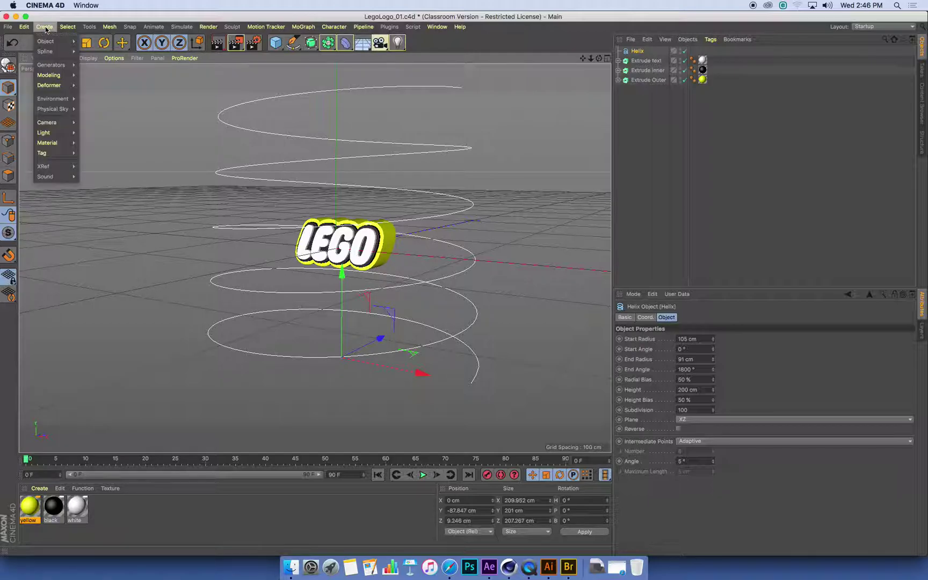
mouse_move(46, 43)
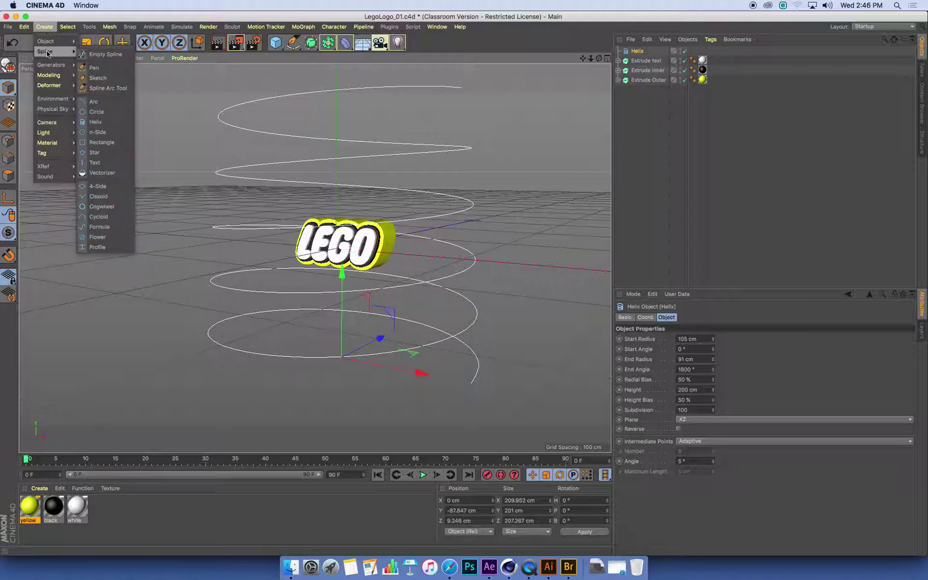
click(106, 113)
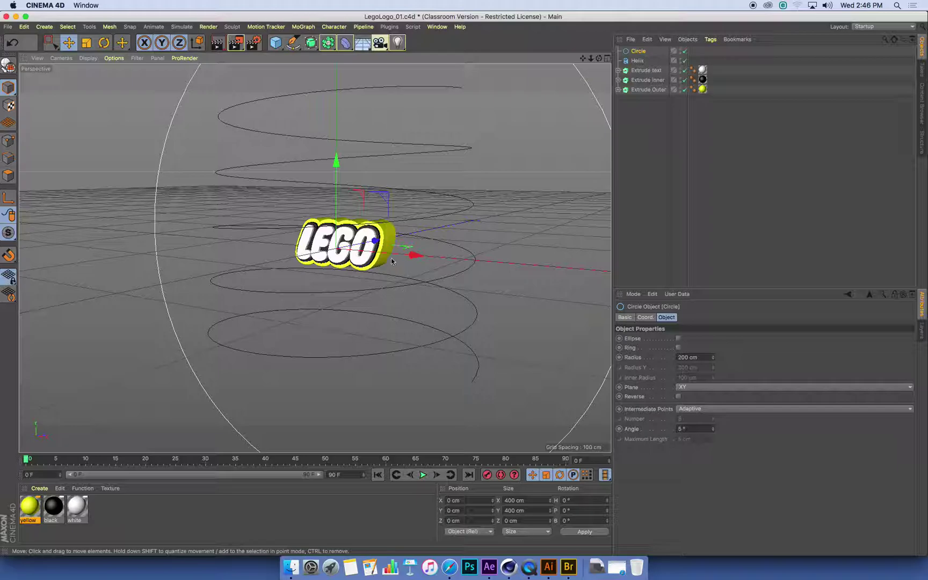
alt+drag(391, 259, 425, 261)
alt+right_drag(424, 261, 398, 262)
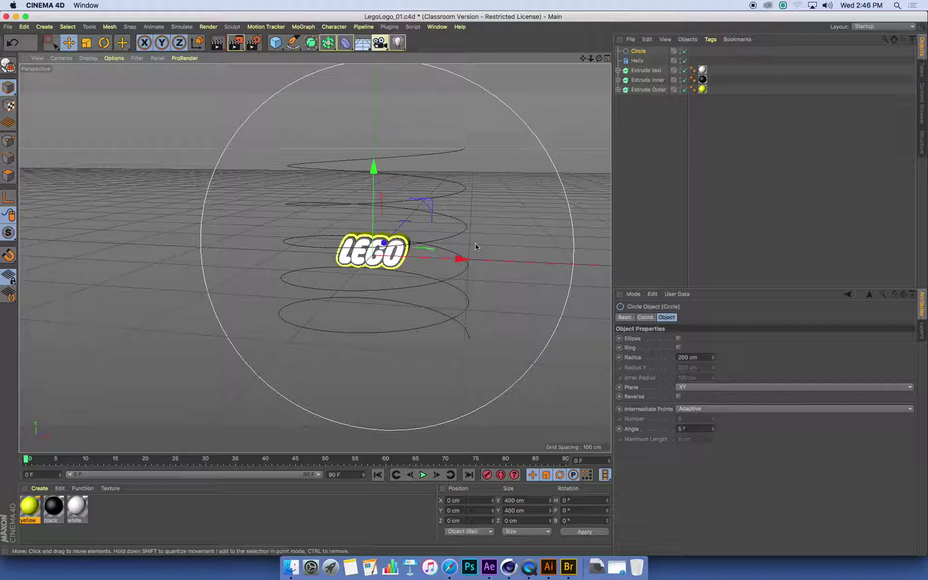
Reduce the circle spline's radius to 10 cm so it can serve as a tube profile
scroll(383, 258, up, 3)
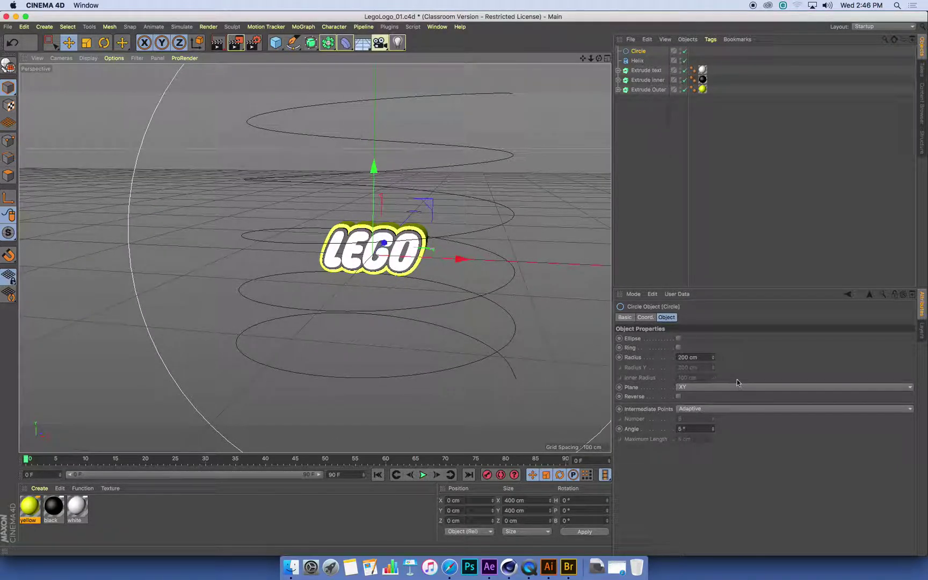
mouse_move(712, 358)
mouse_down()
mouse_move(707, 399)
mouse_move(713, 358)
mouse_move(713, 370)
mouse_up()
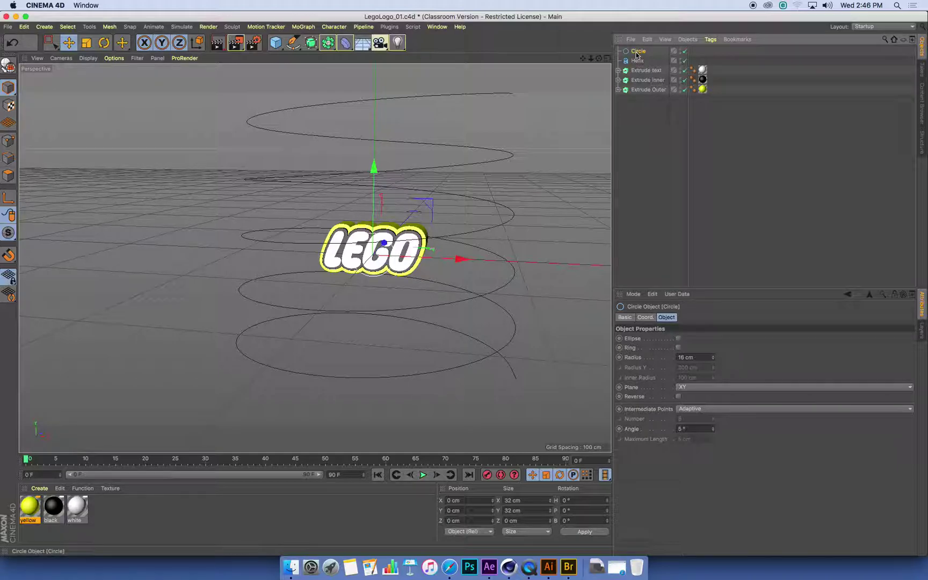
scroll(401, 233, up, 6)
alt+middle_drag(422, 226, 419, 199)
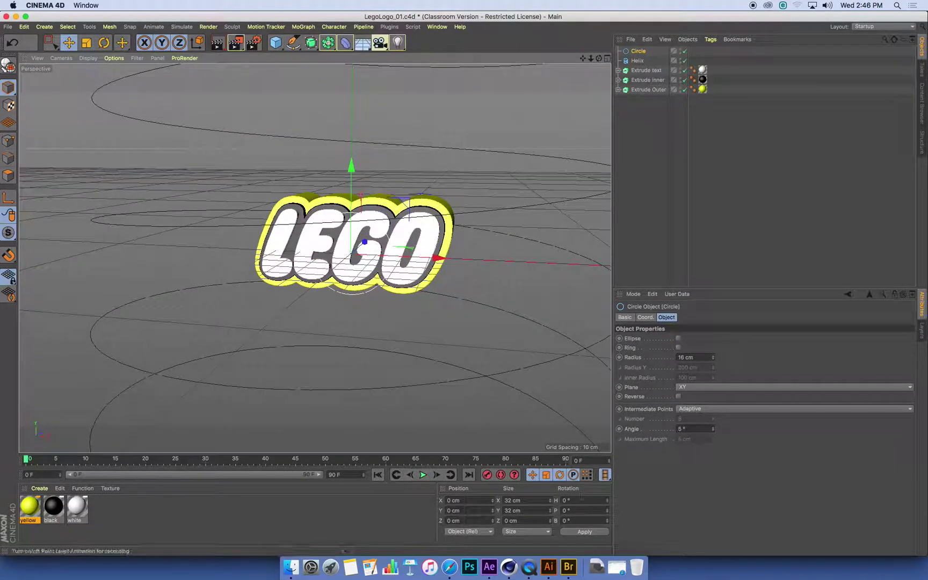
click(529, 565)
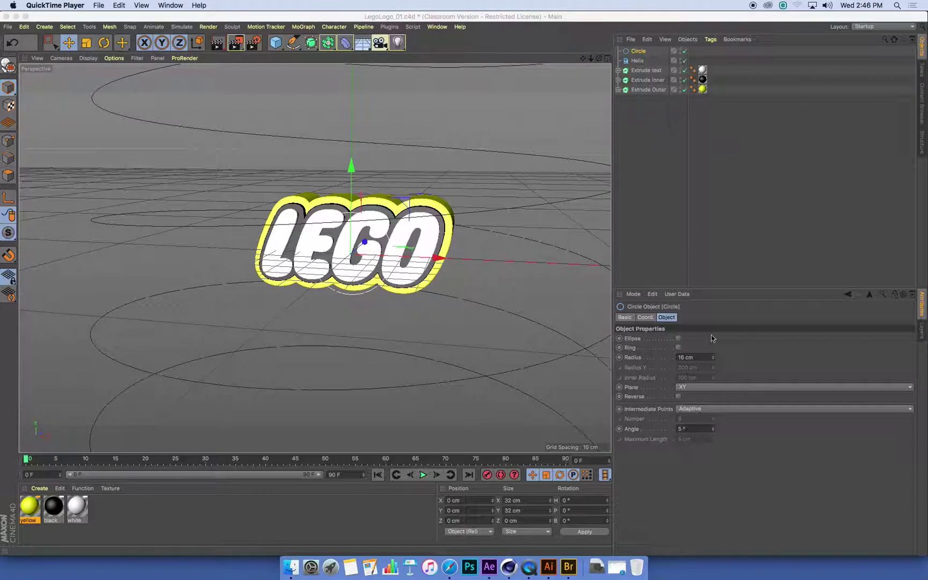
click(453, 354)
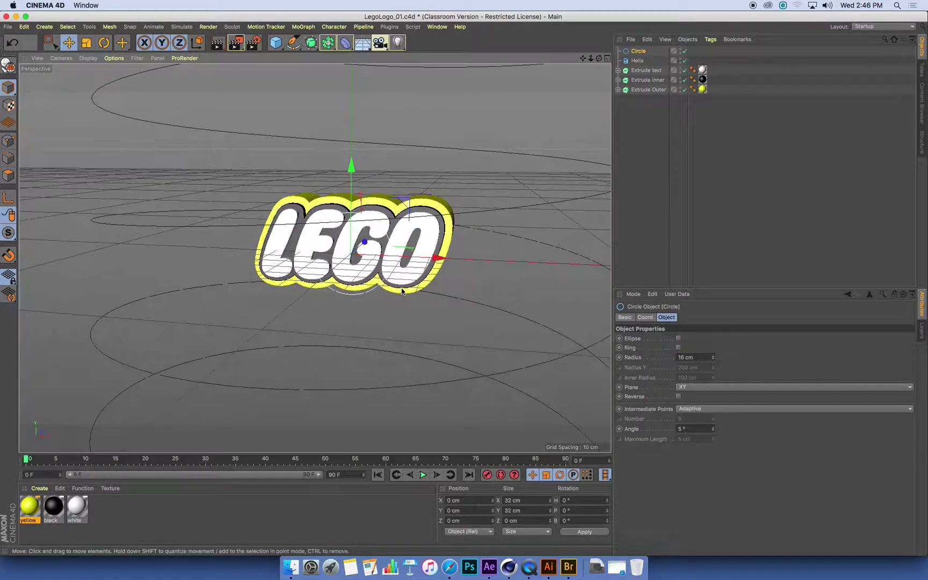
drag(713, 357, 713, 382)
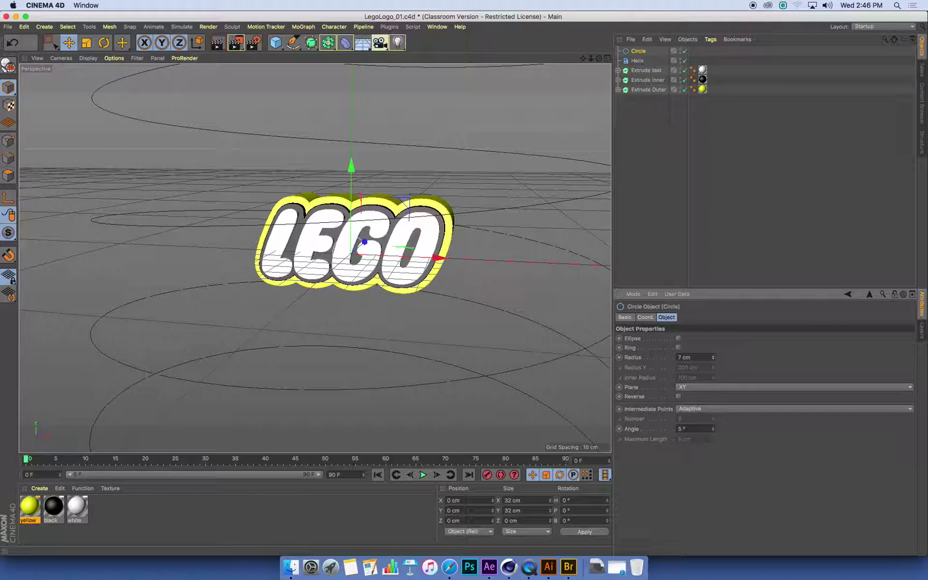
mouse_move(712, 361)
mouse_down()
mouse_move(712, 345)
mouse_move(712, 359)
mouse_up()
double_click(704, 357)
text(10)
key(Return)
alt+drag(400, 316, 415, 321)
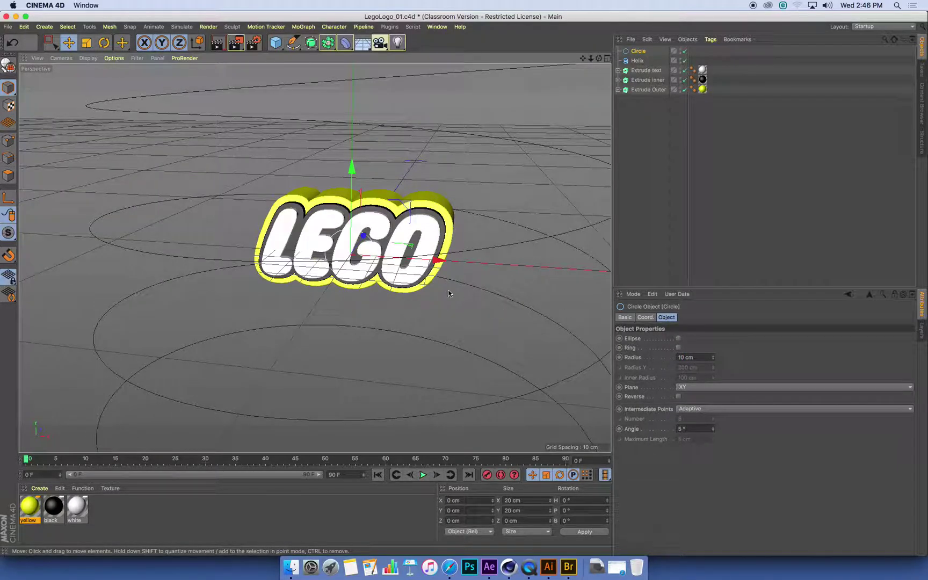
Add a Sweep generator to the scene
scroll(463, 284, down, 6)
alt+middle_drag(334, 261, 310, 257)
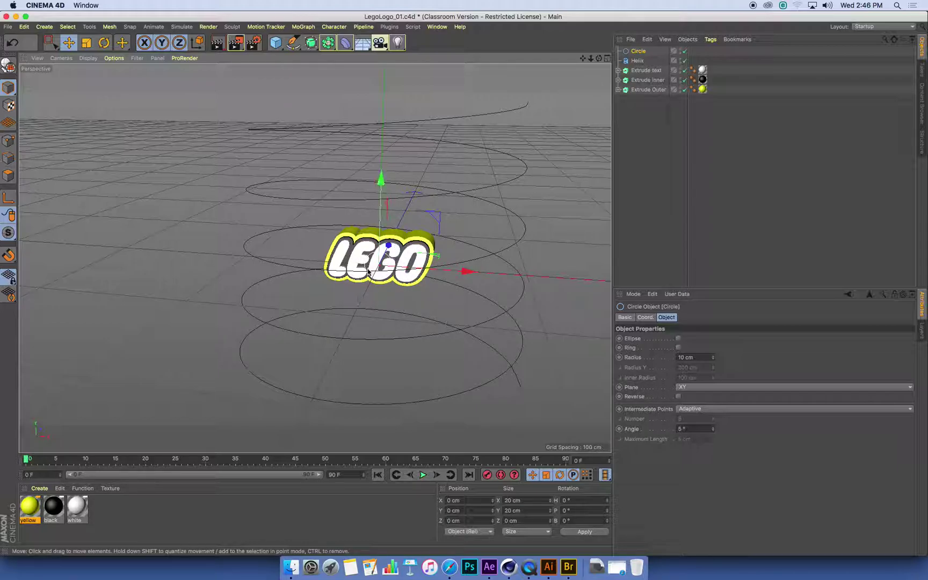
click(44, 26)
mouse_move(47, 68)
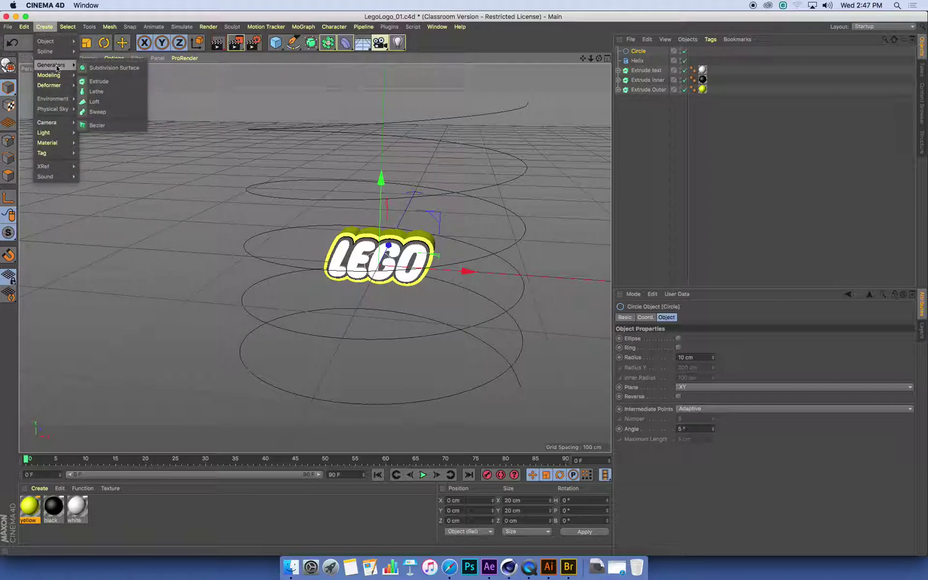
click(110, 112)
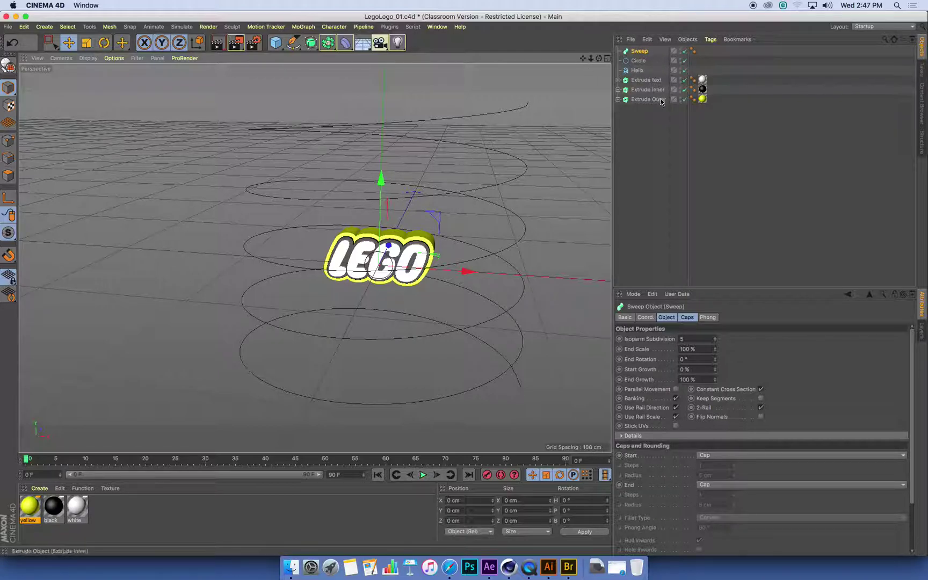
Make the circle and helix splines children of the Sweep, with the circle above the helix
click(637, 61)
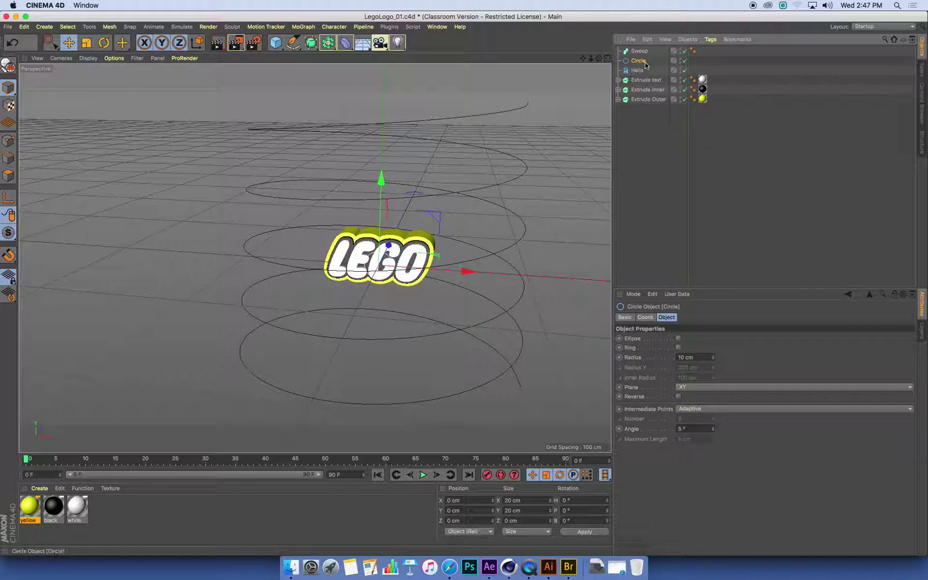
shift+click(641, 71)
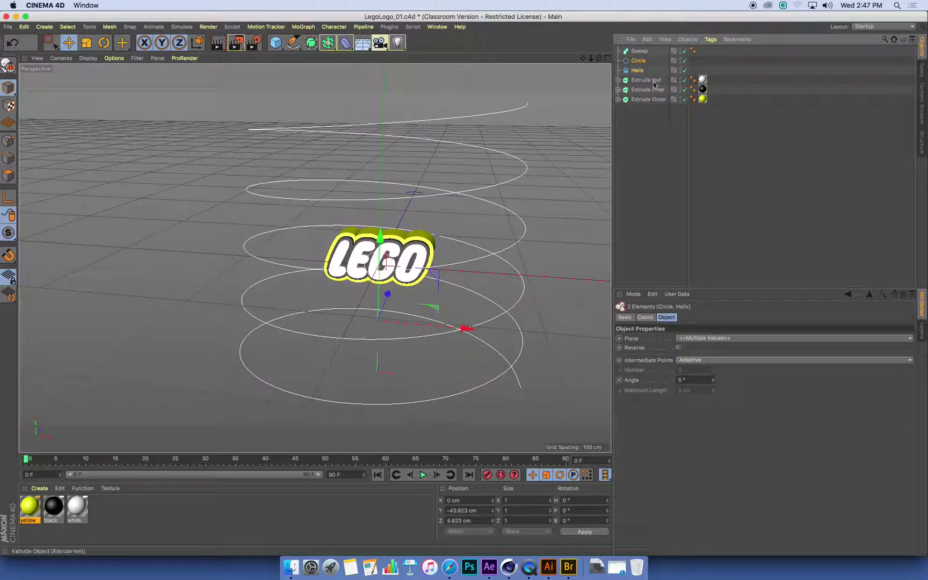
drag(643, 56, 644, 54)
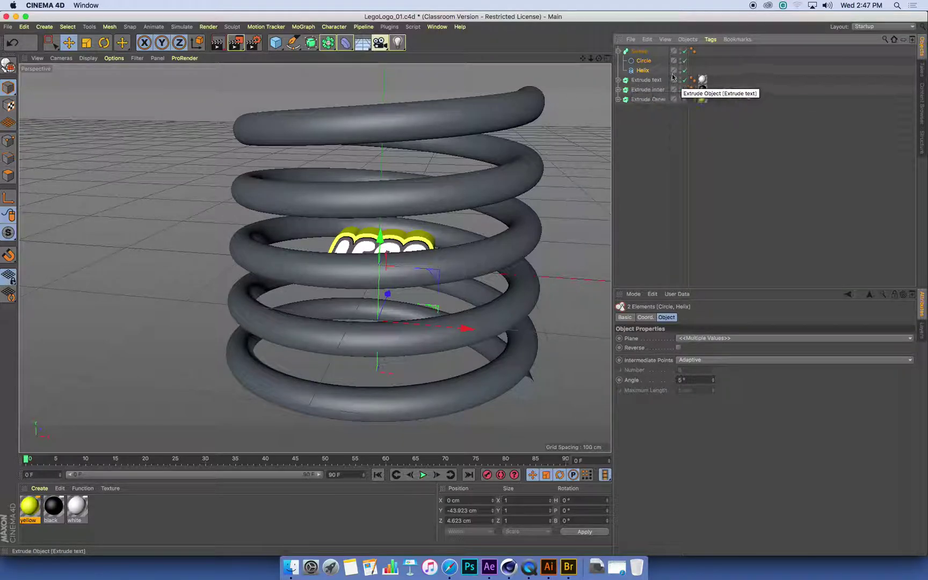
Try the helix above the circle inside the Sweep, inspect the shape, and restore the circle to first place
click(636, 61)
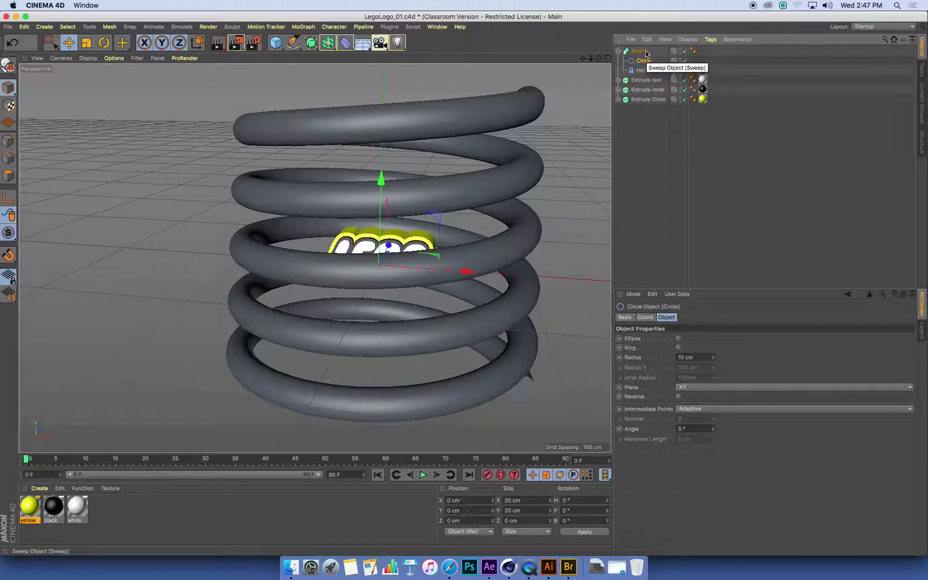
click(641, 70)
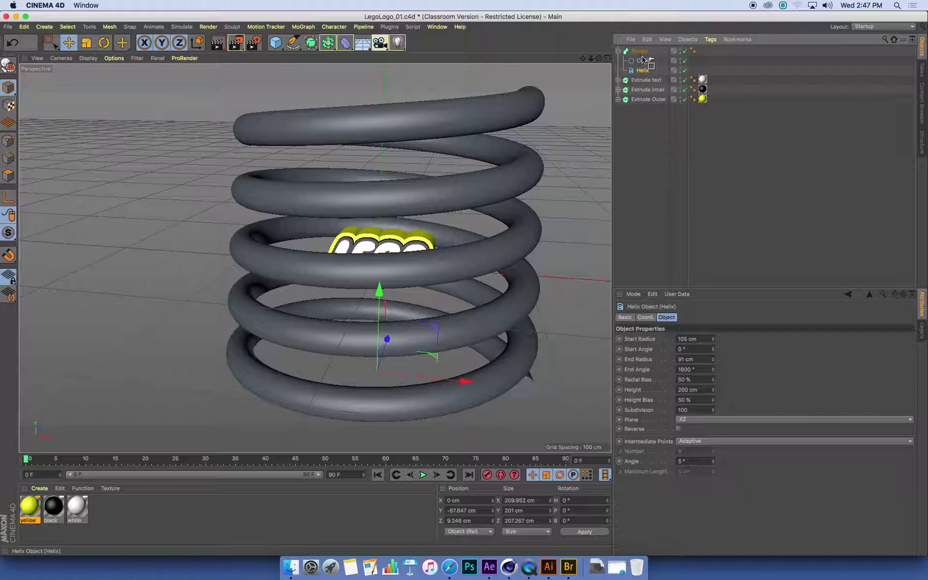
mouse_move(643, 59)
mouse_down()
mouse_move(643, 72)
mouse_move(643, 51)
mouse_move(642, 59)
mouse_up()
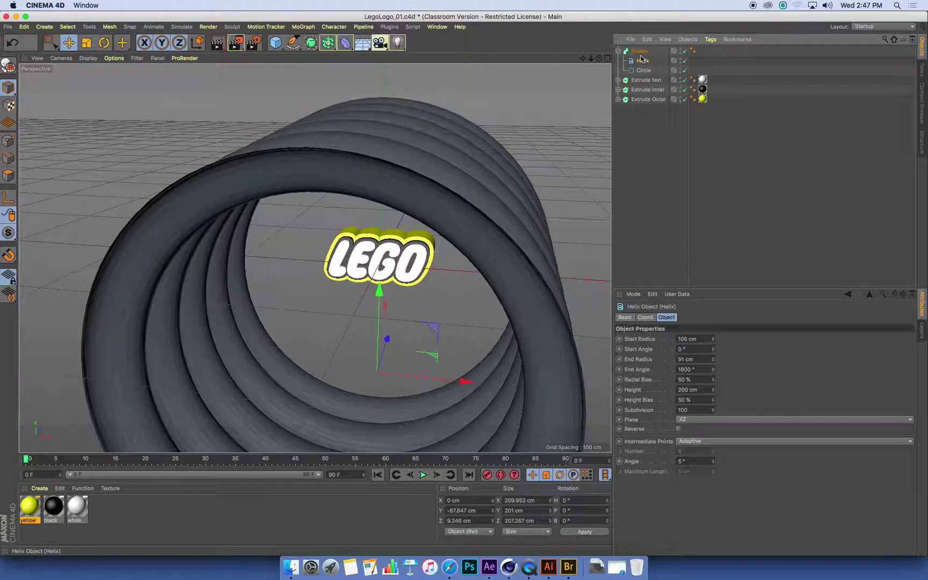
alt+drag(465, 166, 486, 161)
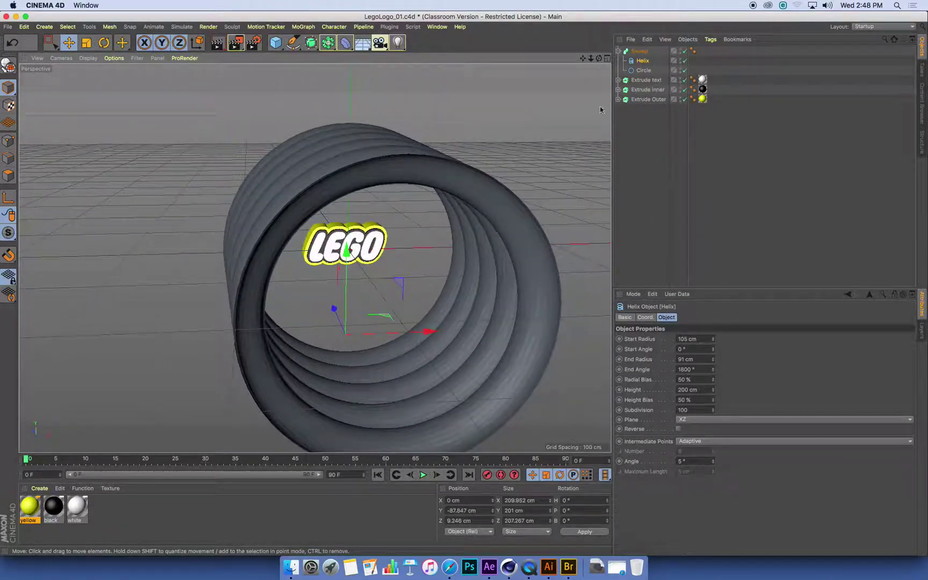
click(639, 51)
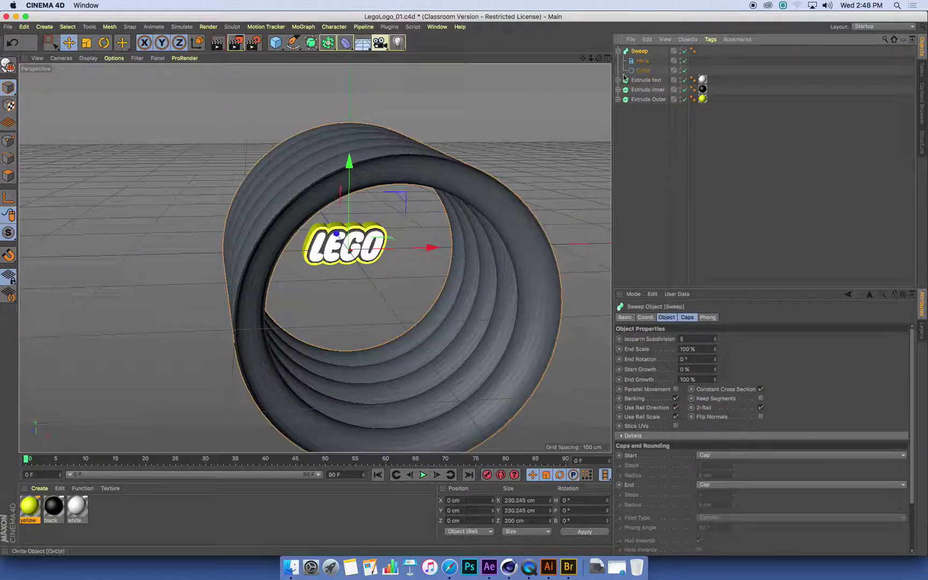
alt+drag(408, 177, 358, 191)
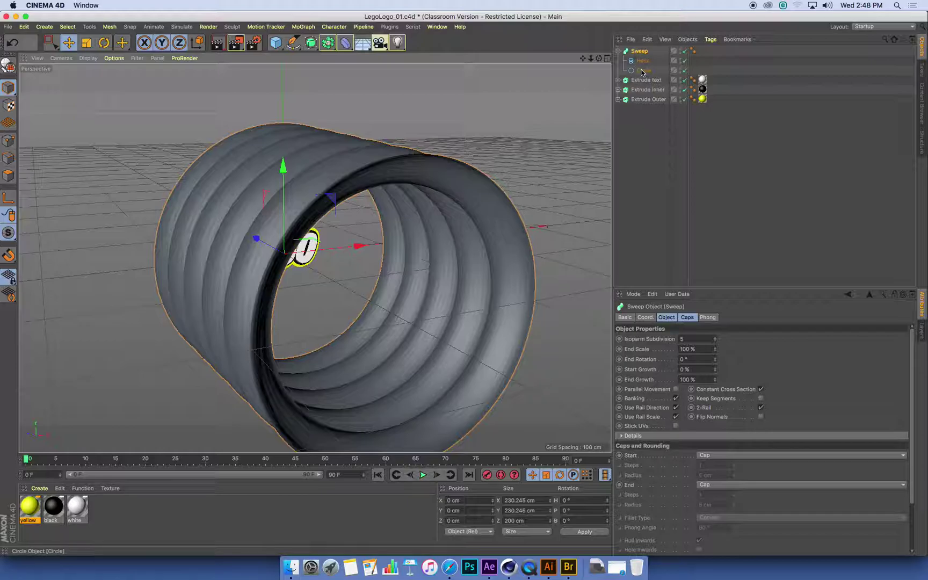
drag(639, 69, 642, 57)
alt+right_drag(306, 217, 375, 219)
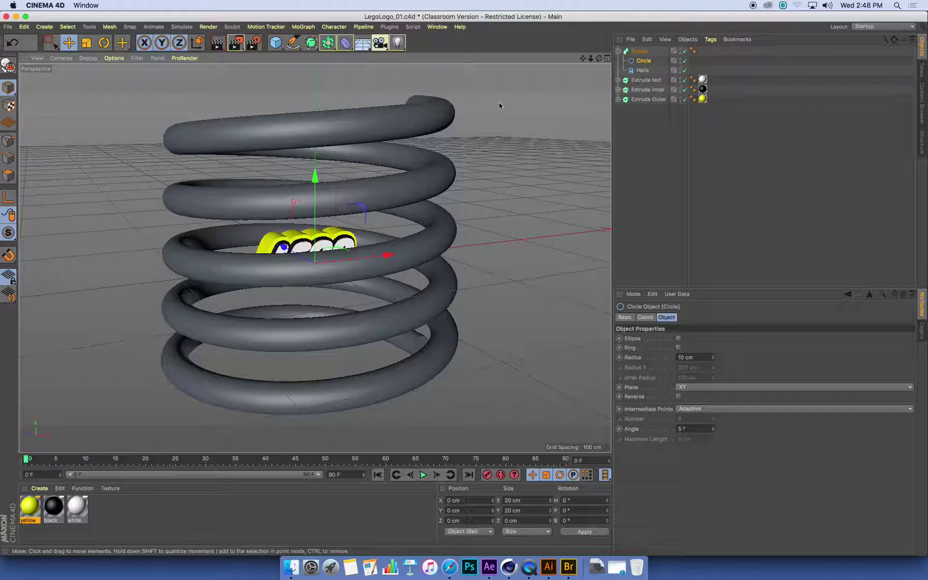
Swap the Sweep's two splines once more for comparison and return the circle above the helix
drag(643, 70, 645, 59)
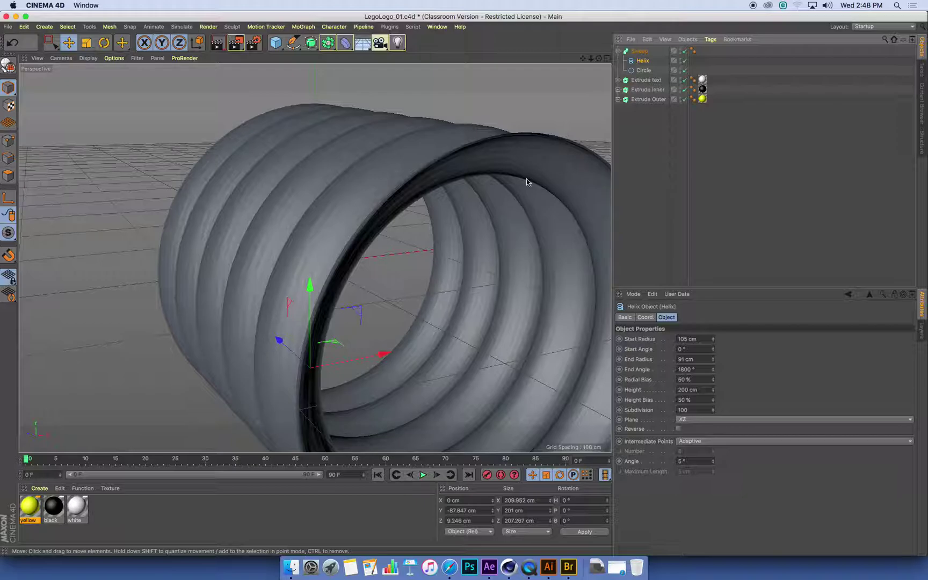
mouse_move(455, 211)
alt+right_down()
mouse_move(406, 228)
mouse_move(455, 221)
alt+right_up()
alt+drag(455, 221, 465, 209)
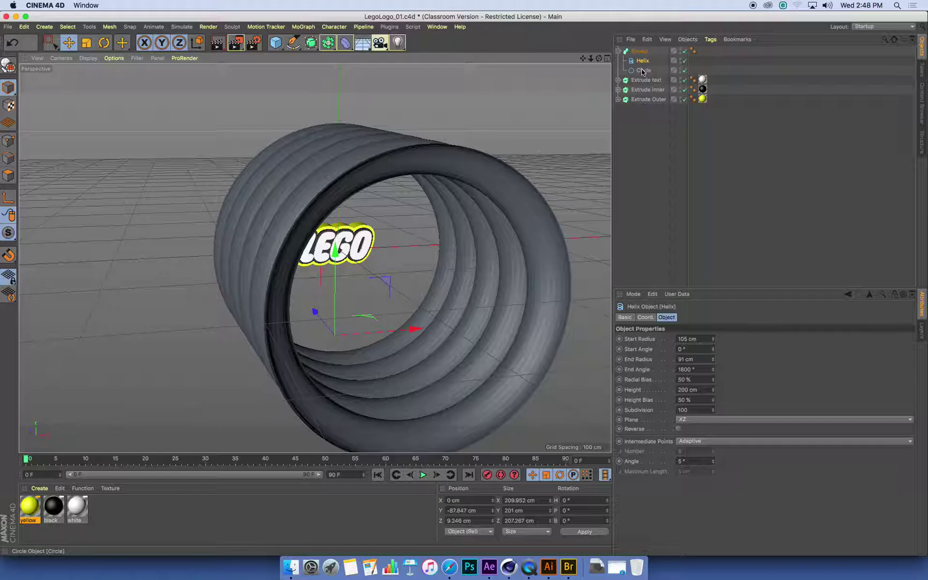
drag(643, 71, 644, 60)
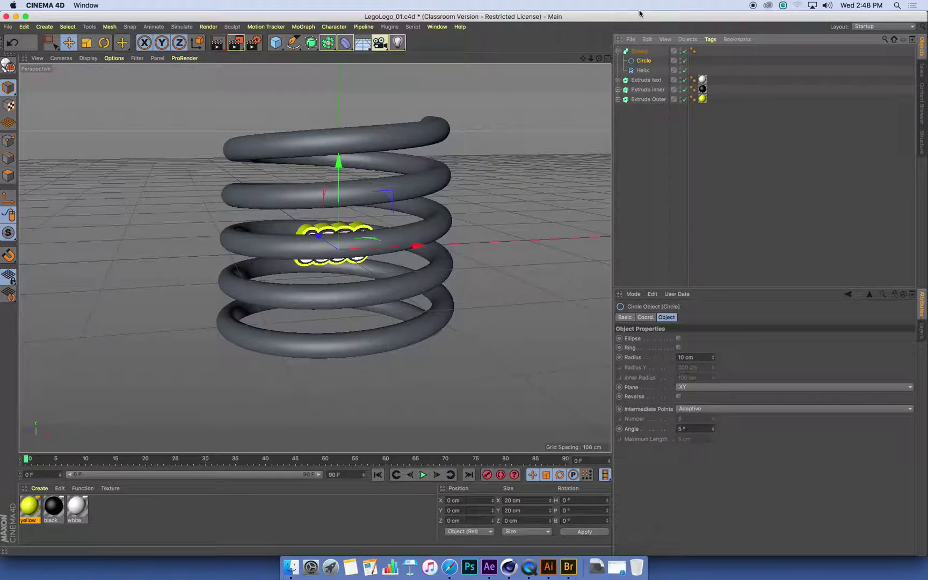
Reduce the radius of the circle inside the Sweep to 3 cm to thin the spiral tube
click(647, 50)
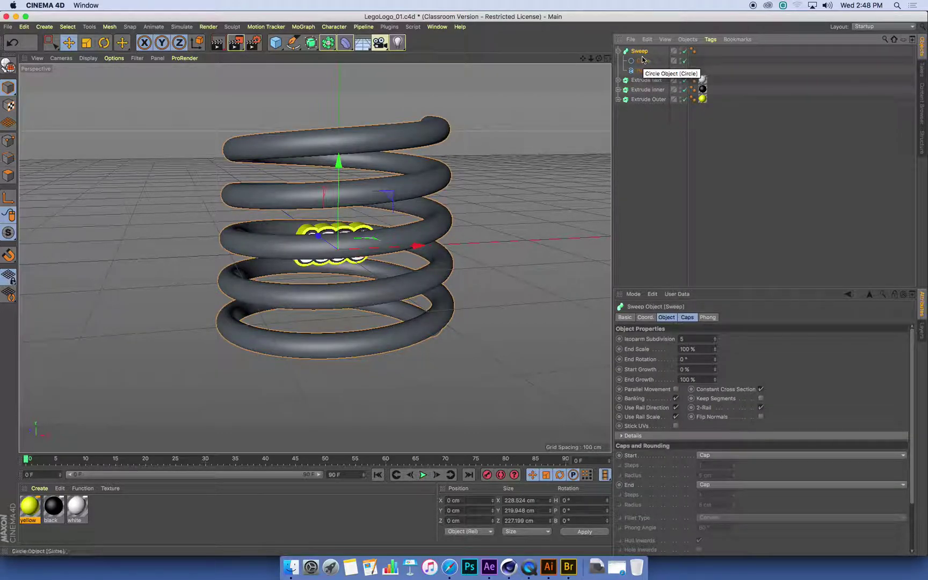
alt+drag(373, 231, 355, 239)
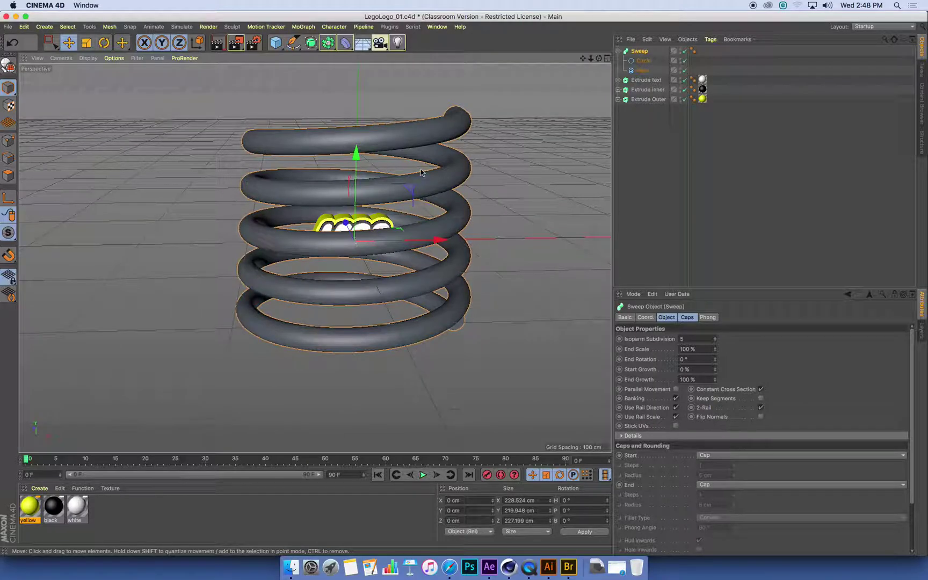
alt+right_drag(368, 199, 398, 198)
alt+middle_drag(398, 198, 376, 216)
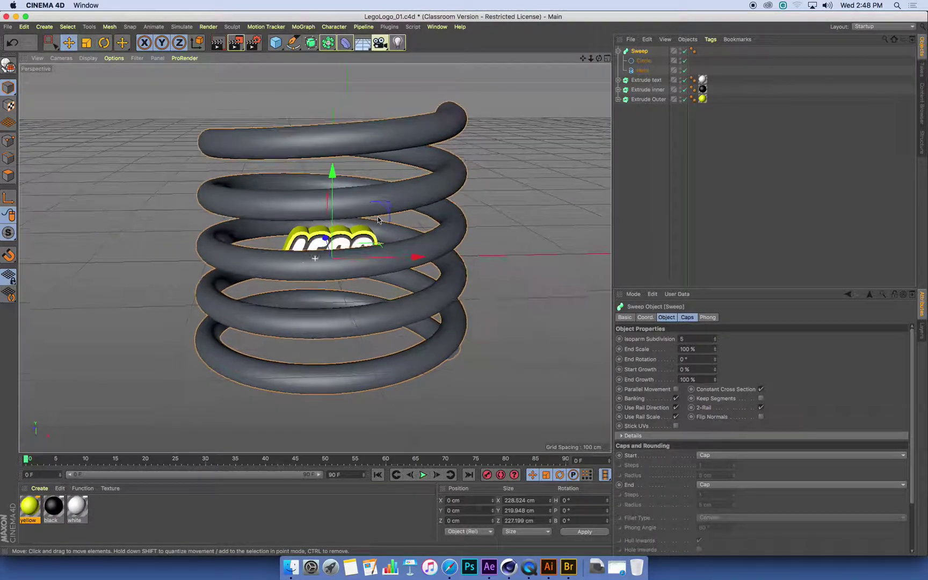
alt+drag(371, 207, 332, 219)
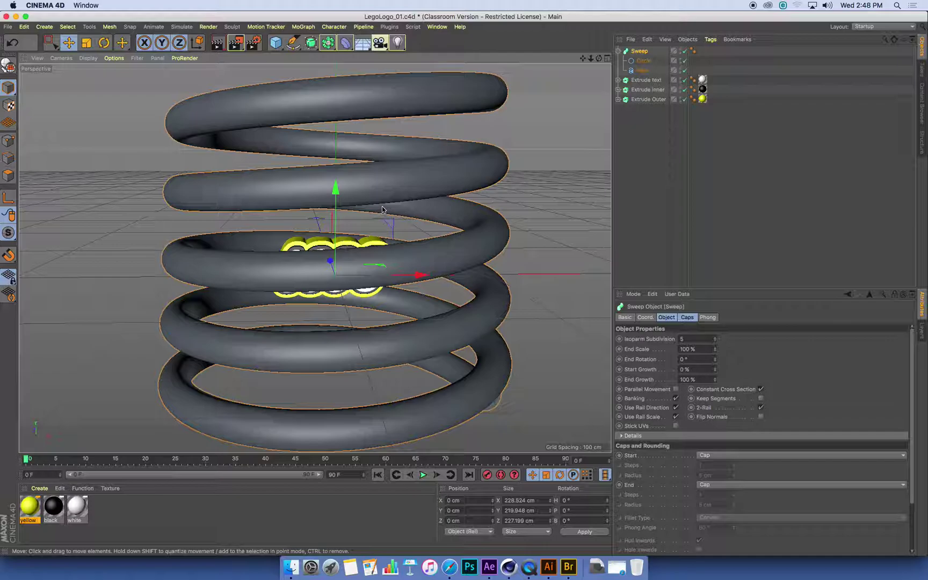
click(644, 61)
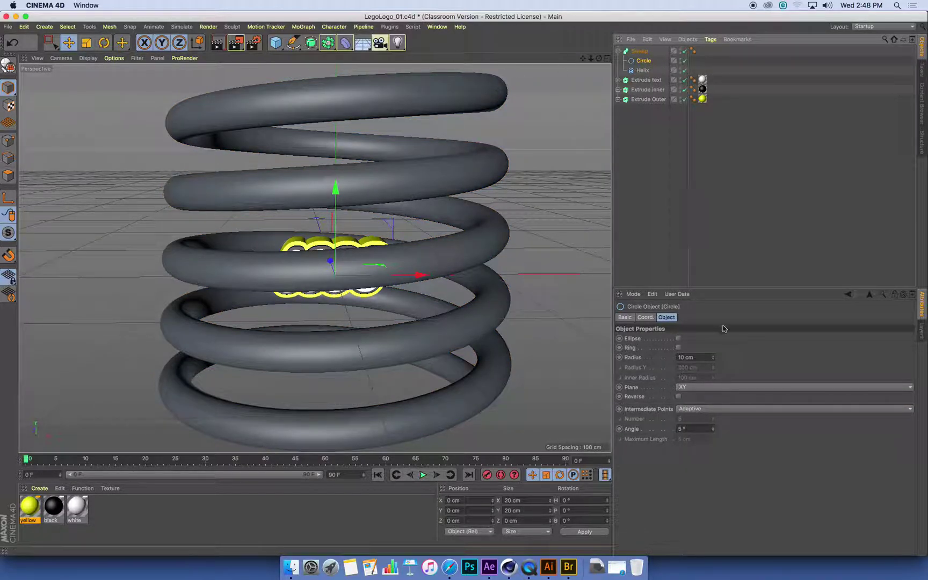
mouse_move(716, 360)
mouse_down()
mouse_move(717, 335)
mouse_move(716, 375)
mouse_move(713, 344)
mouse_move(712, 361)
mouse_up()
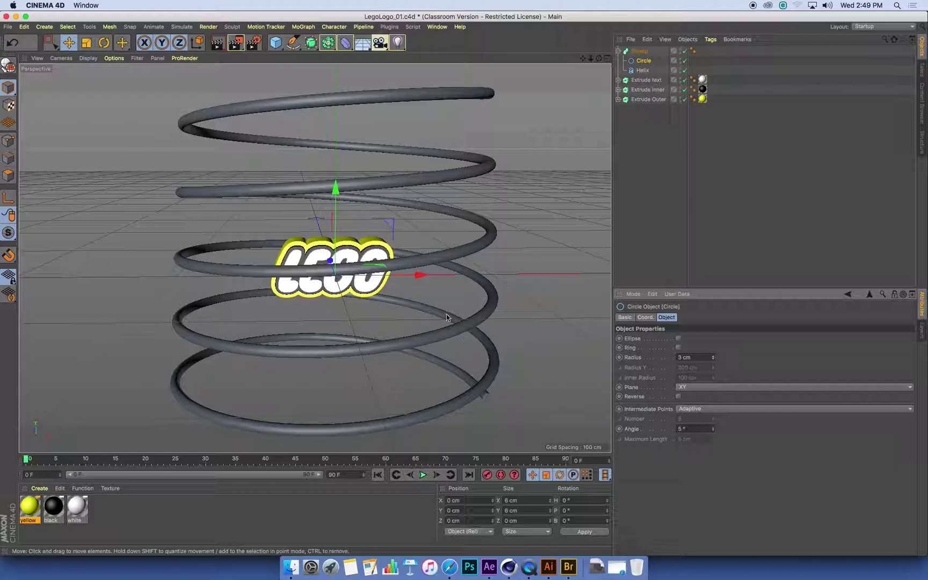
Try a Fillet Cap on the start of the Sweep's tube and undo it
alt+drag(443, 304, 428, 288)
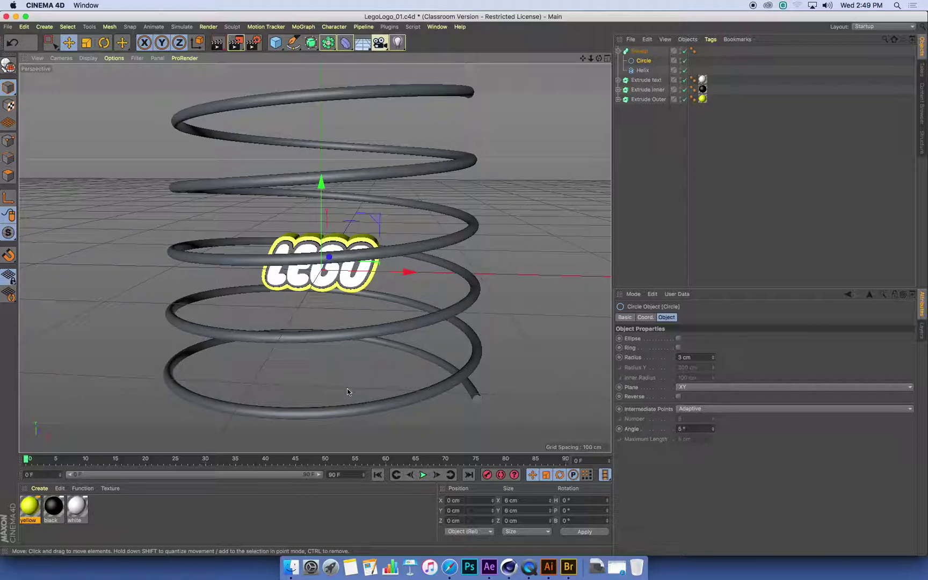
click(640, 51)
alt+drag(478, 164, 426, 184)
alt+right_drag(278, 186, 389, 188)
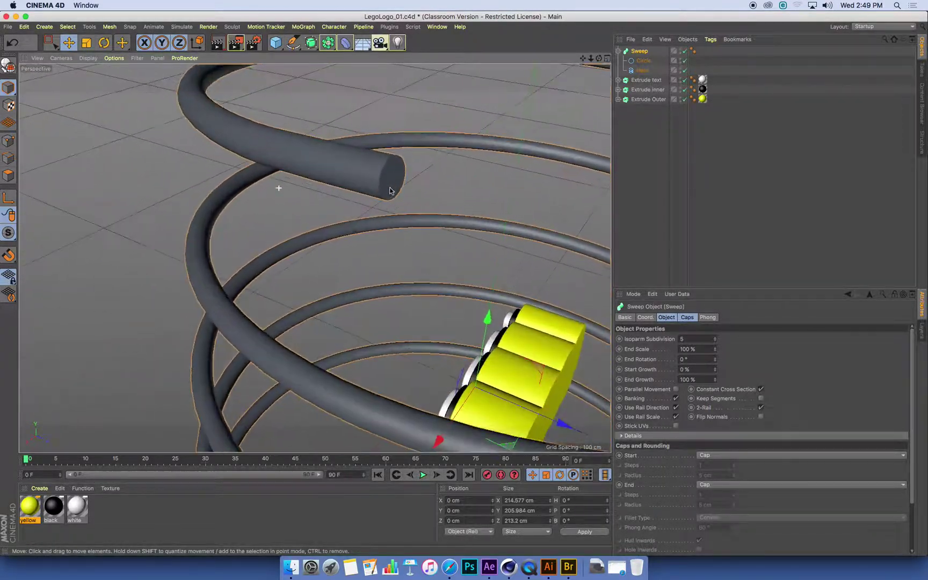
alt+drag(420, 188, 410, 188)
alt+right_drag(381, 195, 413, 192)
alt+drag(413, 195, 383, 194)
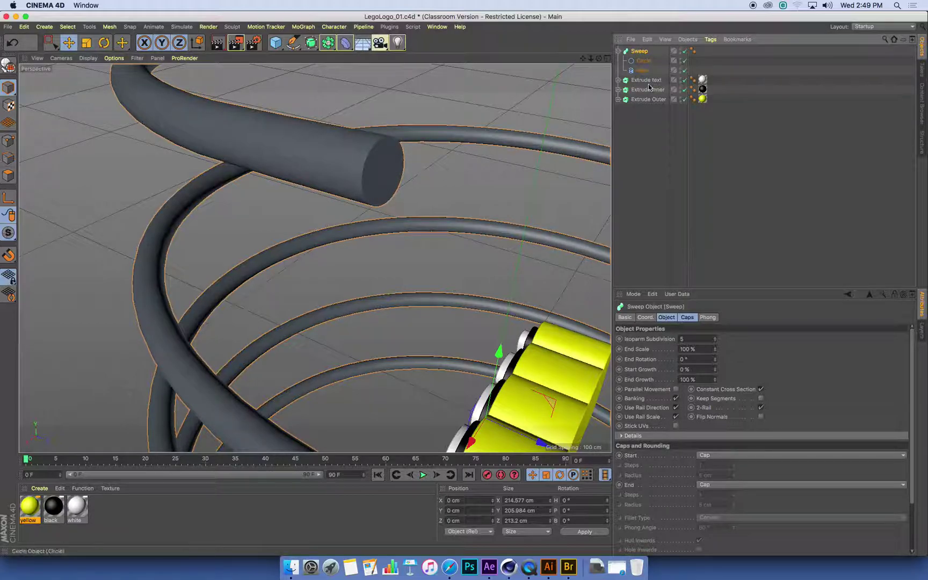
click(686, 318)
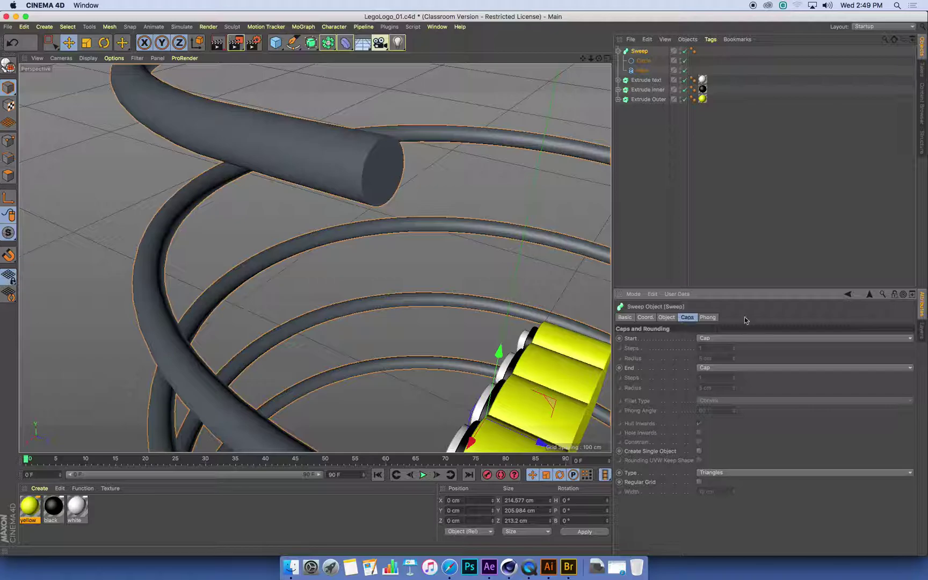
click(726, 338)
click(726, 374)
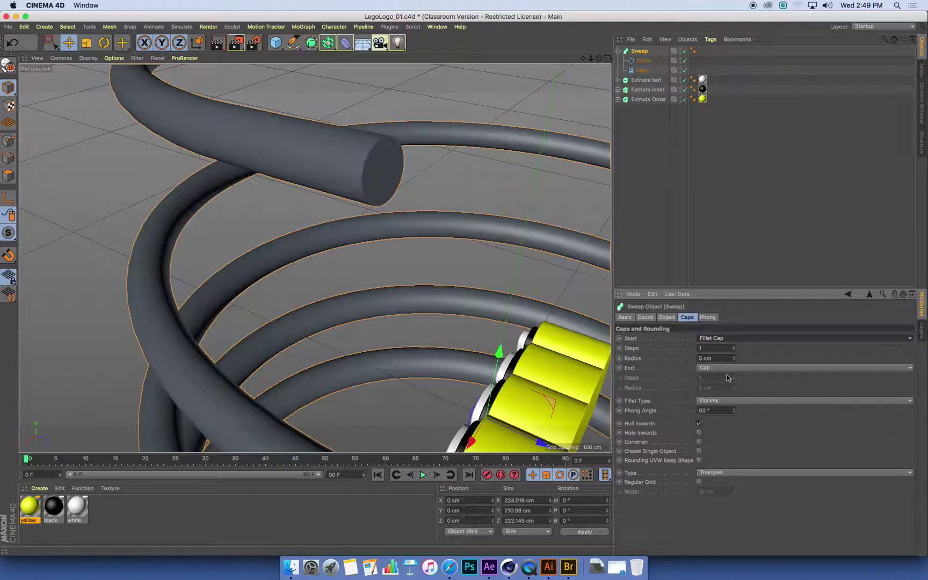
key(super+z)
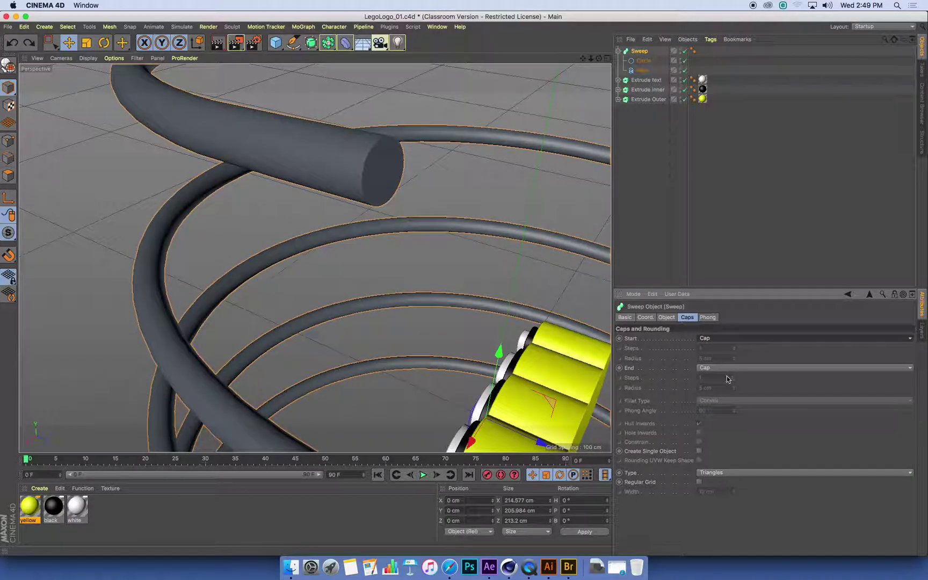
Set the end of the Sweep's tube to a Fillet Cap and inspect both ends of the spiral
click(714, 368)
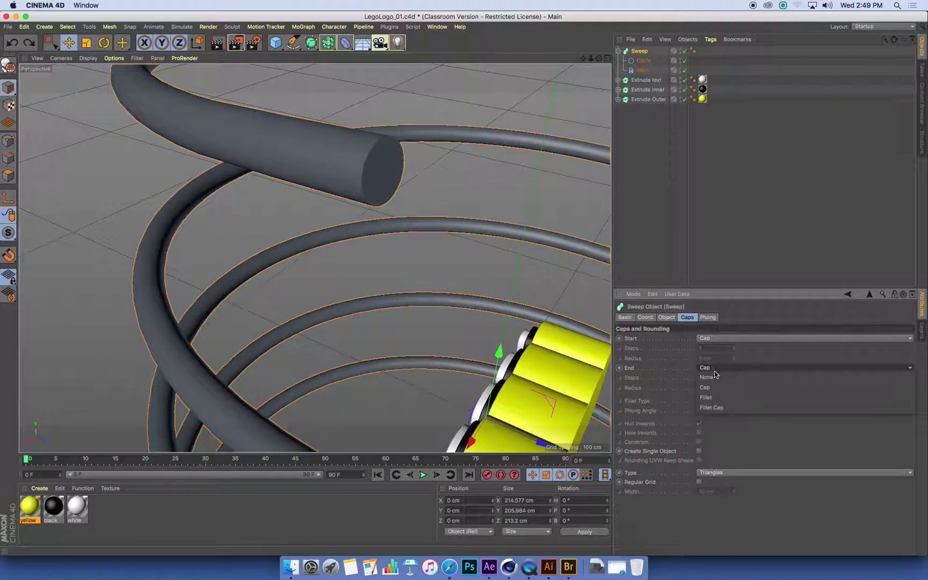
click(708, 407)
scroll(451, 194, down, 3)
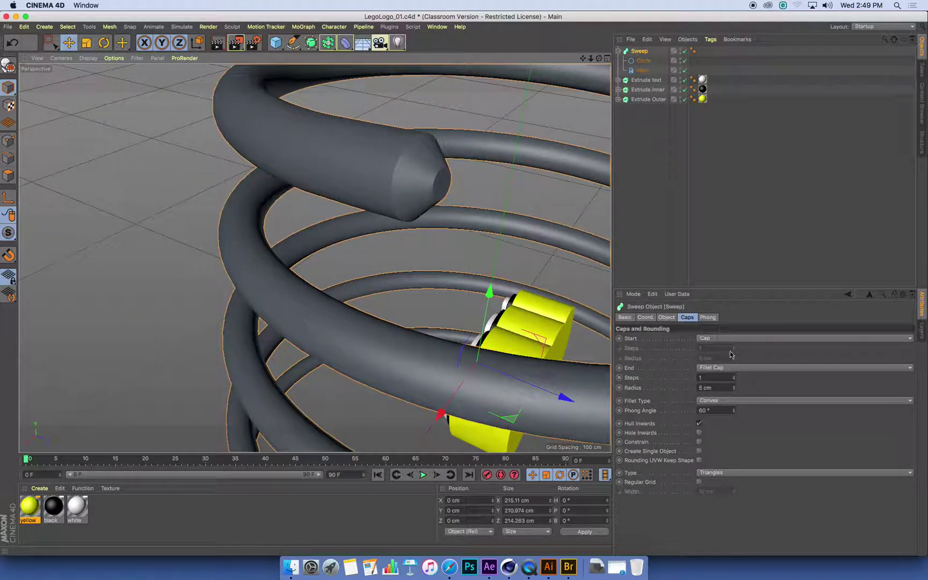
scroll(528, 314, down, 5)
scroll(499, 303, down, 3)
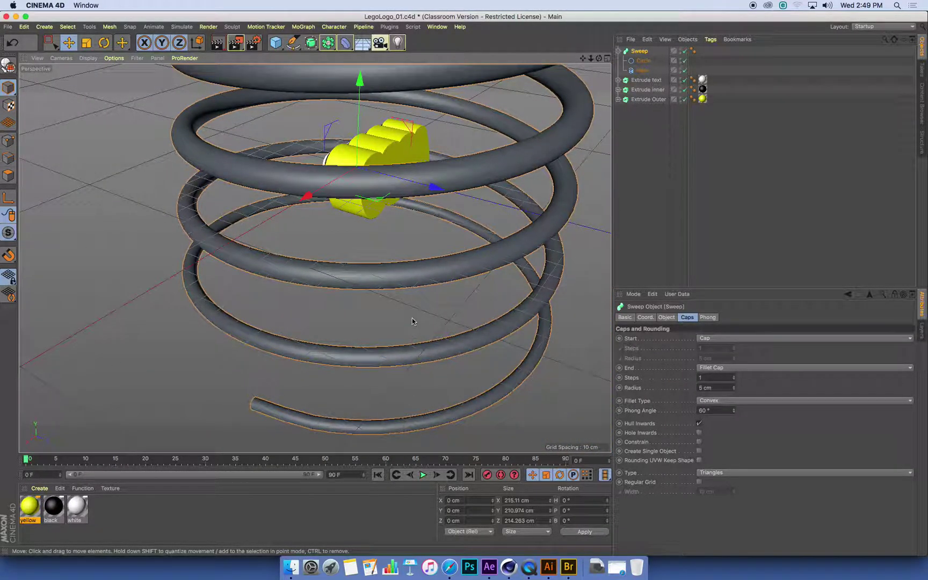
alt+middle_drag(438, 268, 449, 381)
scroll(449, 382, down, 2)
alt+middle_drag(411, 307, 437, 321)
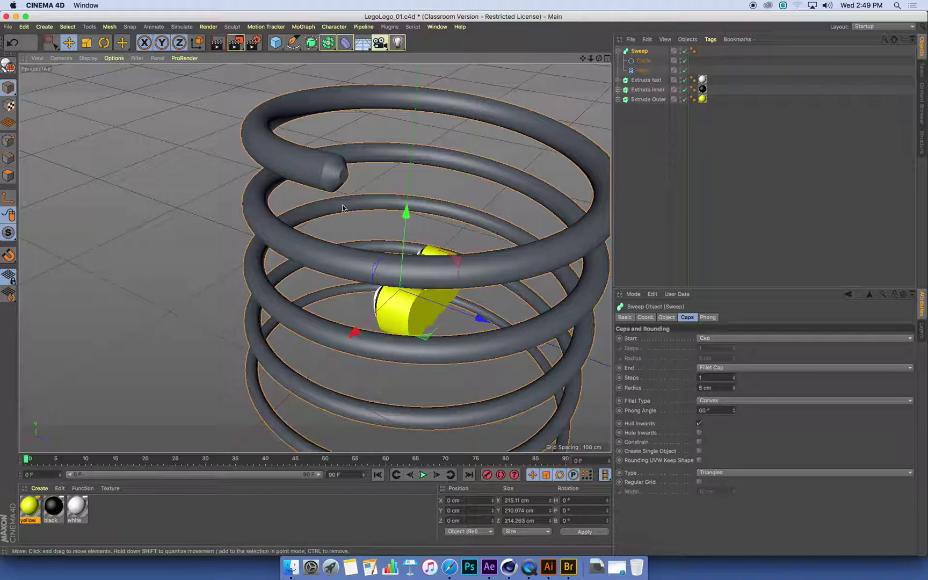
scroll(341, 214, up, 5)
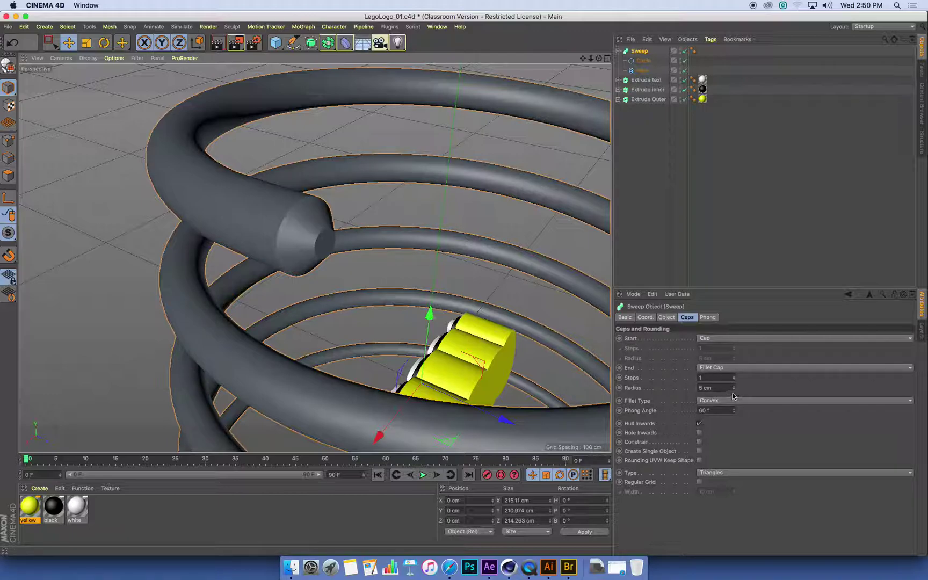
Display the scene with Gouraud Shading (Lines) and compare fillet step counts on the end cap, finishing at 10 steps
mouse_move(733, 379)
mouse_down()
mouse_move(757, 378)
mouse_move(725, 379)
mouse_move(750, 377)
mouse_up()
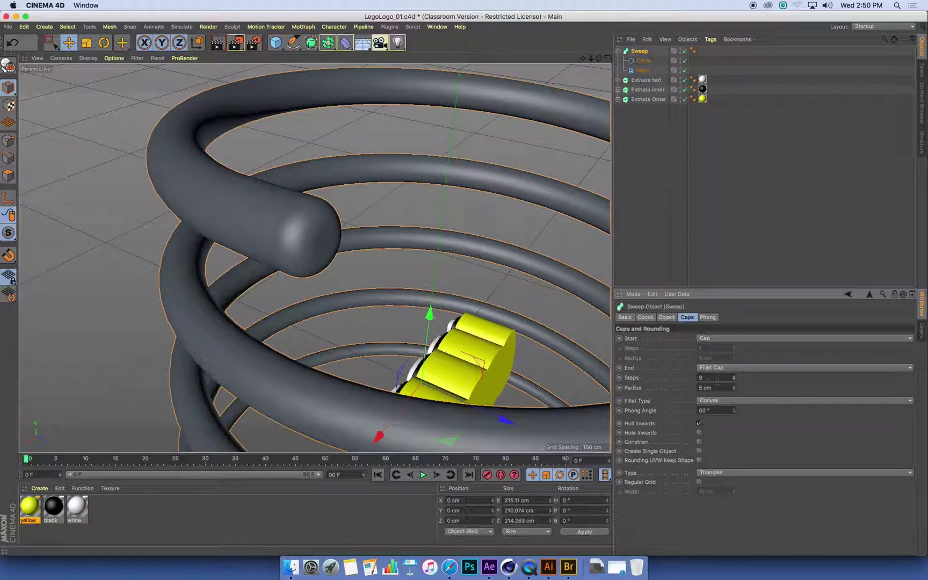
click(88, 58)
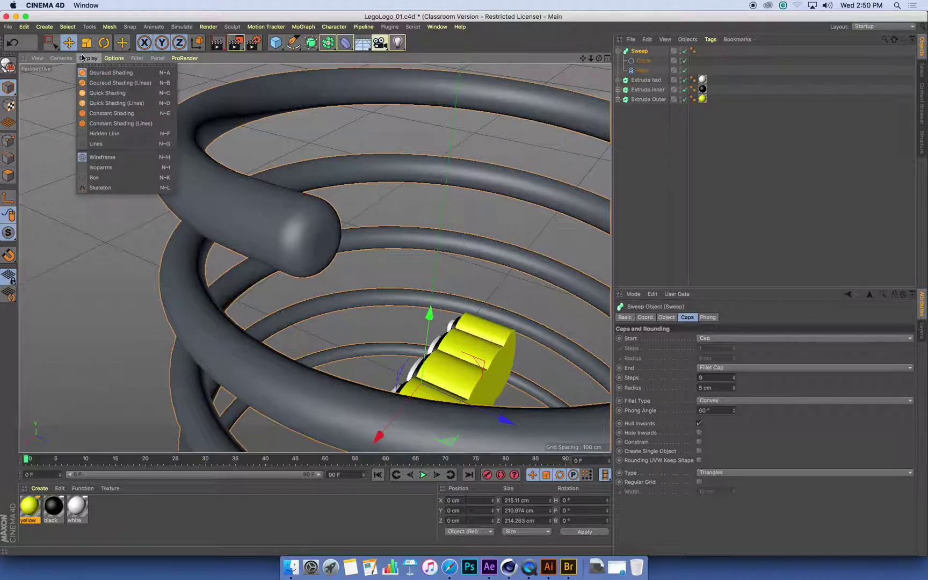
click(138, 83)
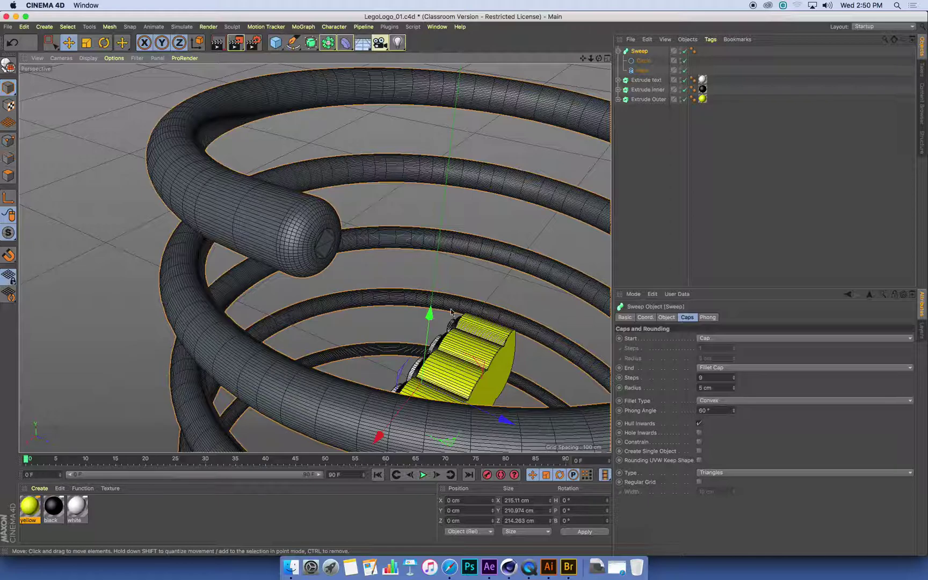
drag(741, 380, 733, 380)
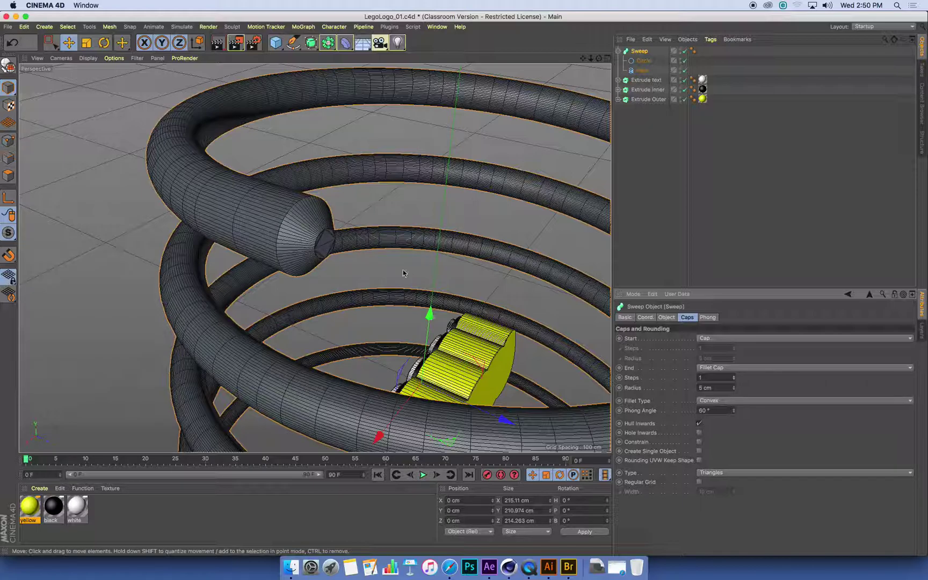
drag(734, 380, 735, 379)
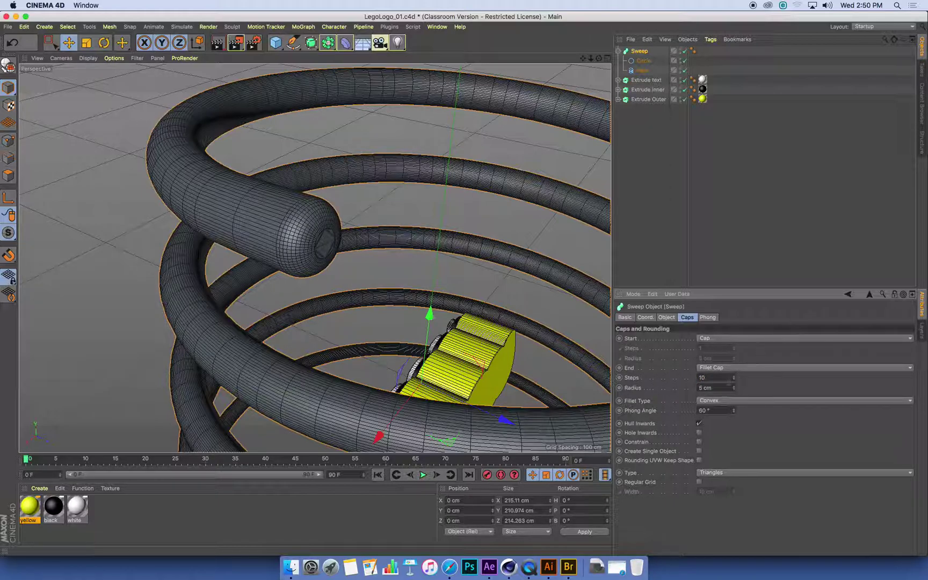
Raise the end cap's fillet radius to 22 cm, inspect the spiral, and lower the radius to 14 cm
drag(733, 388, 734, 379)
scroll(348, 304, down, 10)
alt+drag(348, 304, 428, 304)
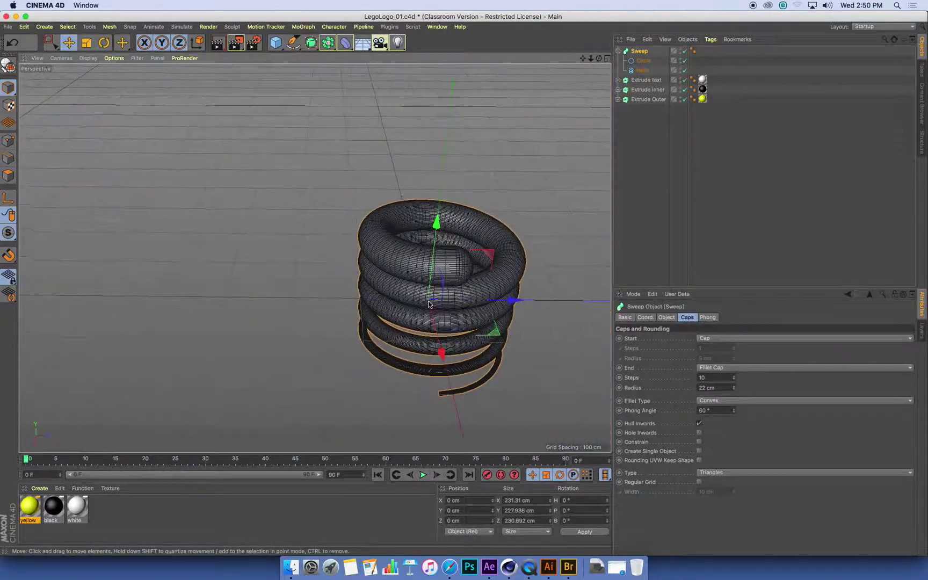
alt+middle_drag(428, 304, 378, 280)
alt+right_drag(377, 280, 405, 301)
alt+drag(400, 309, 391, 271)
alt+middle_drag(390, 271, 370, 248)
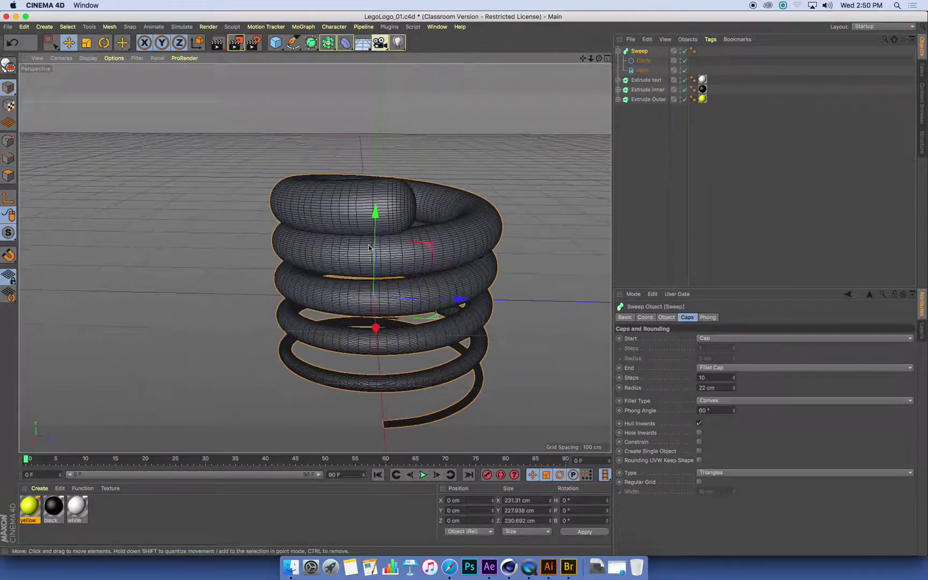
alt+drag(401, 234, 385, 227)
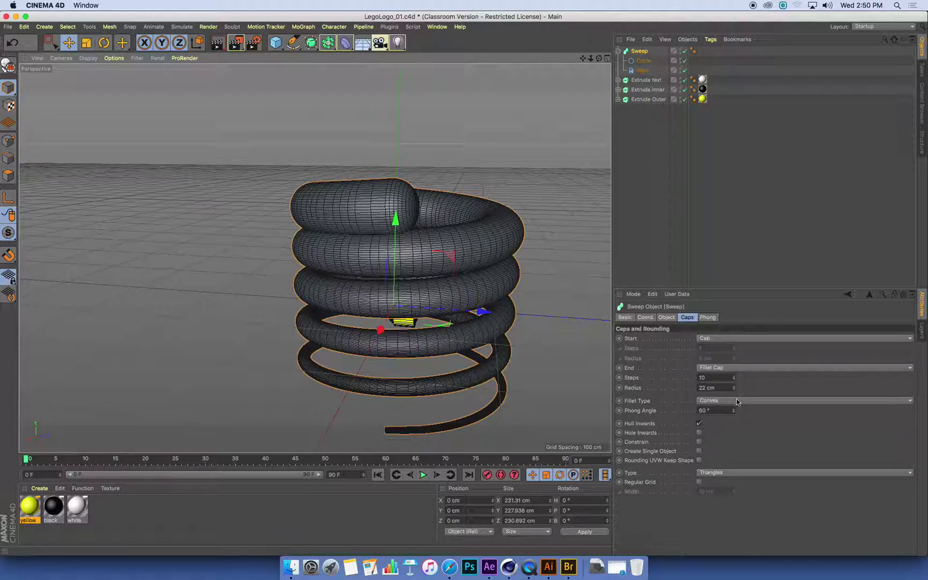
mouse_move(733, 390)
mouse_down()
mouse_move(733, 375)
mouse_move(733, 401)
mouse_move(733, 370)
mouse_move(733, 393)
mouse_up()
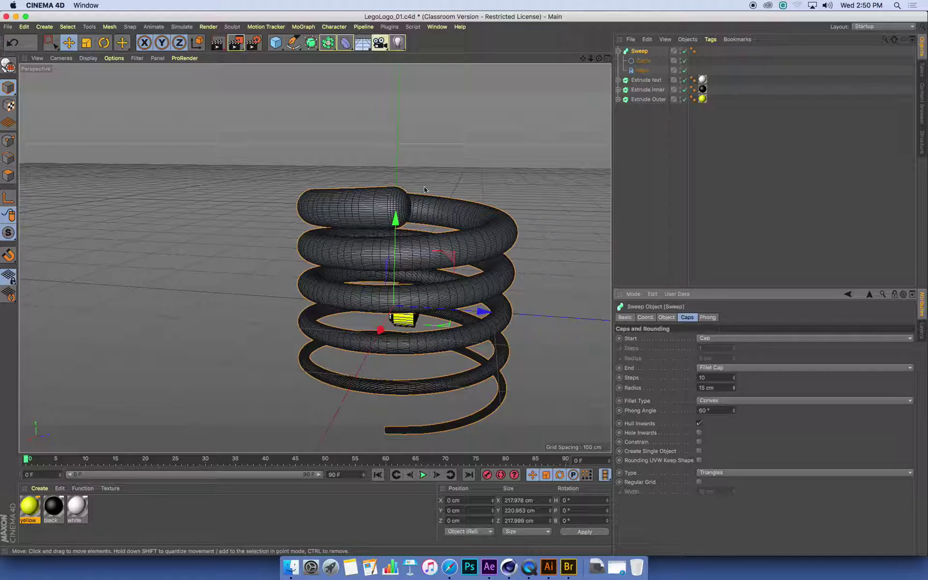
click(733, 390)
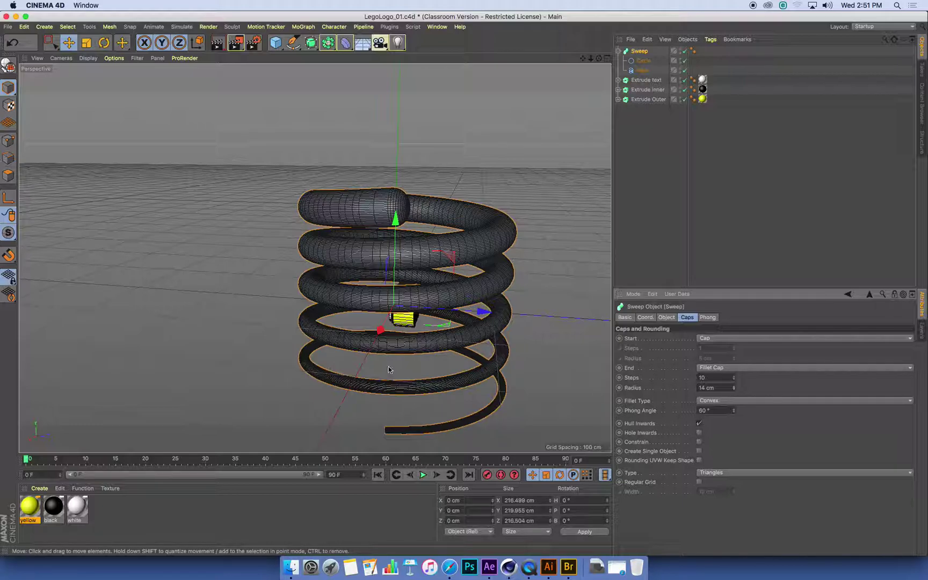
Reduce the radius of the circle inside the Sweep to 1 cm and inspect the tapered spiral
scroll(388, 370, up, 5)
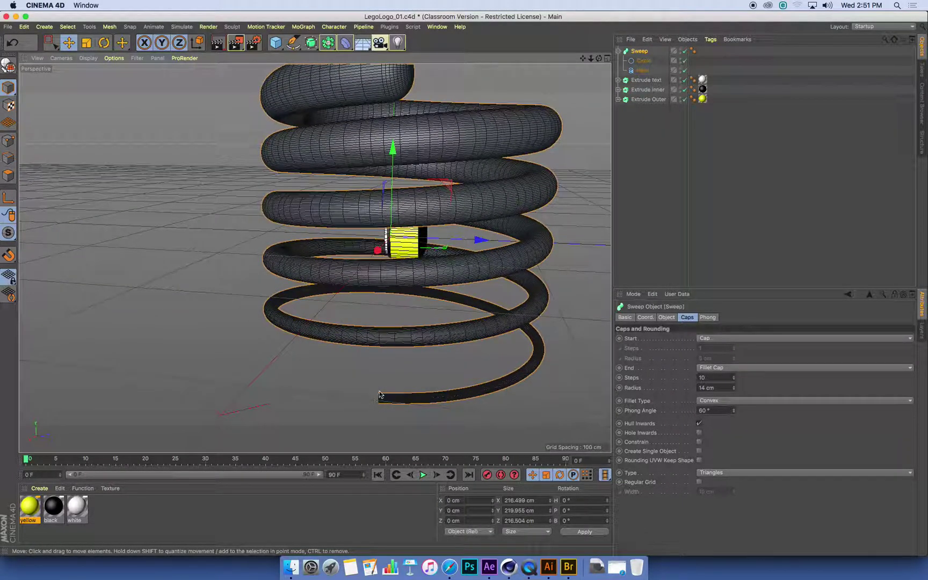
click(643, 61)
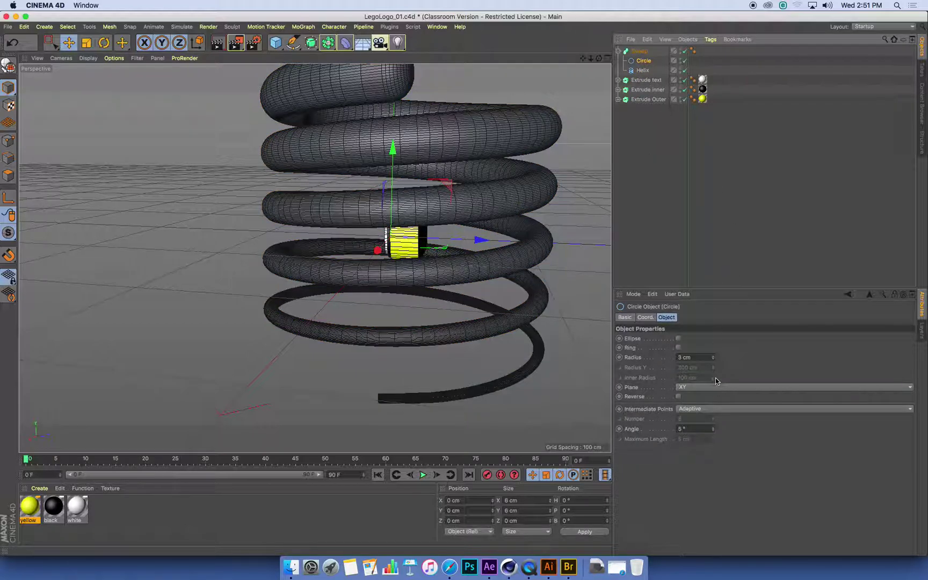
click(713, 359)
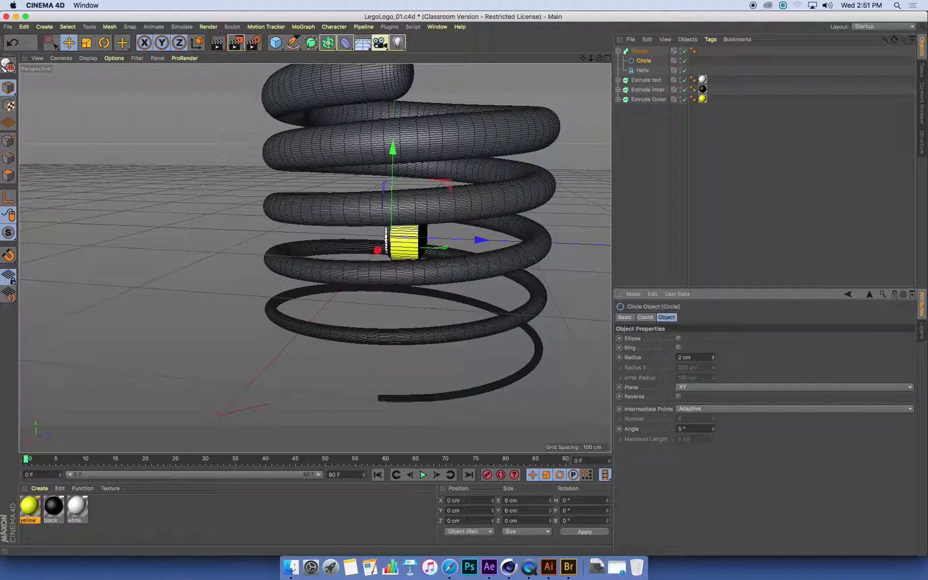
drag(706, 358, 647, 358)
text(1)
key(Return)
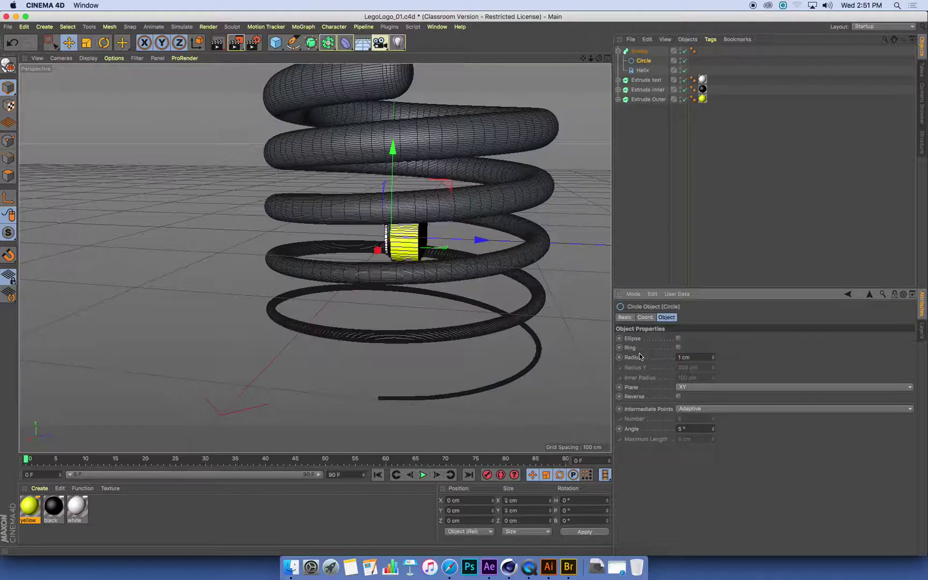
scroll(452, 270, down, 1)
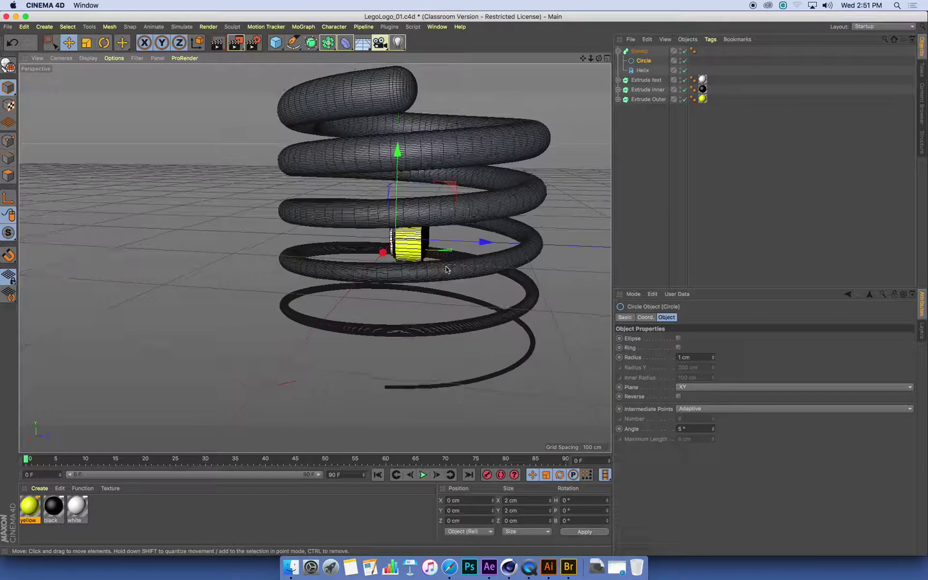
alt+middle_drag(444, 272, 441, 286)
alt+drag(441, 285, 438, 311)
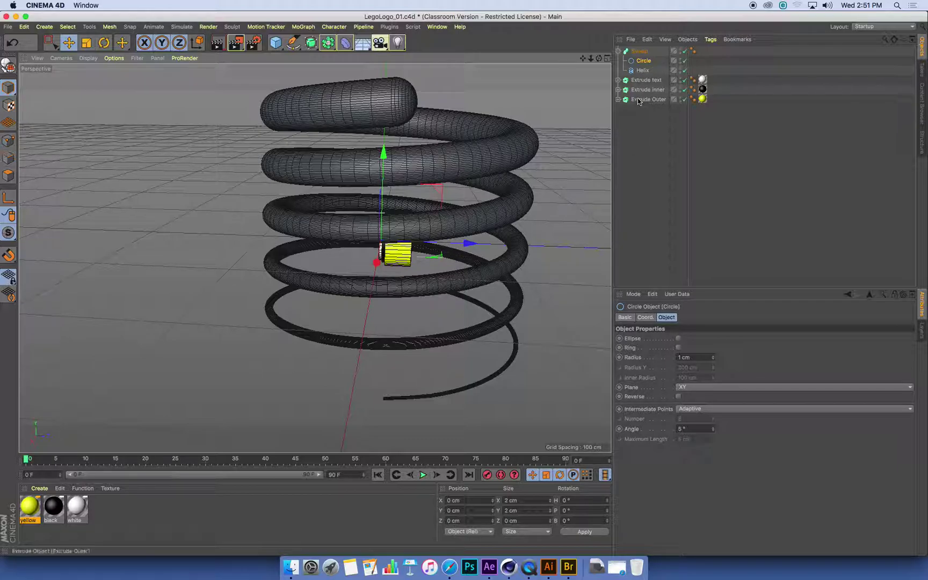
Try lower End Growth values on the Sweep and restore End Growth to 100%
click(639, 50)
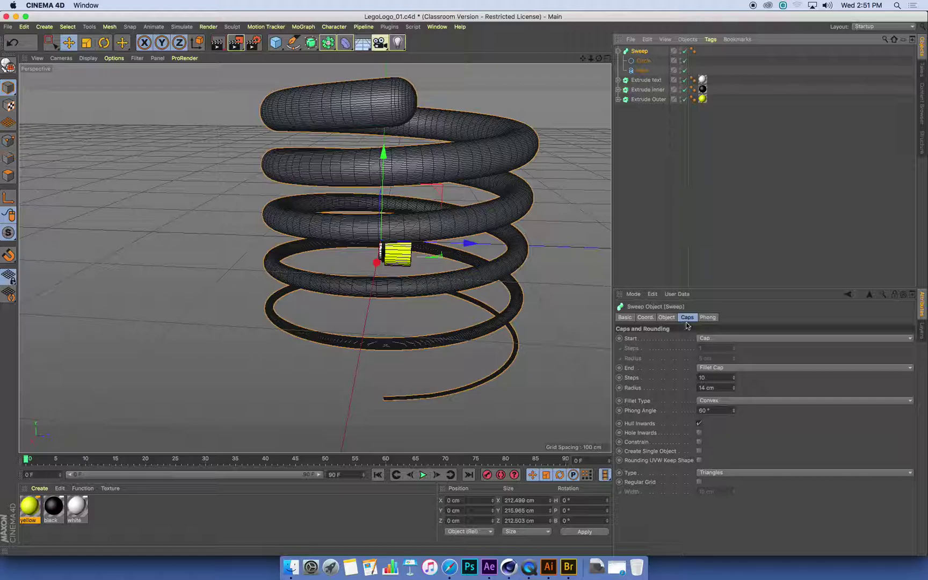
click(666, 317)
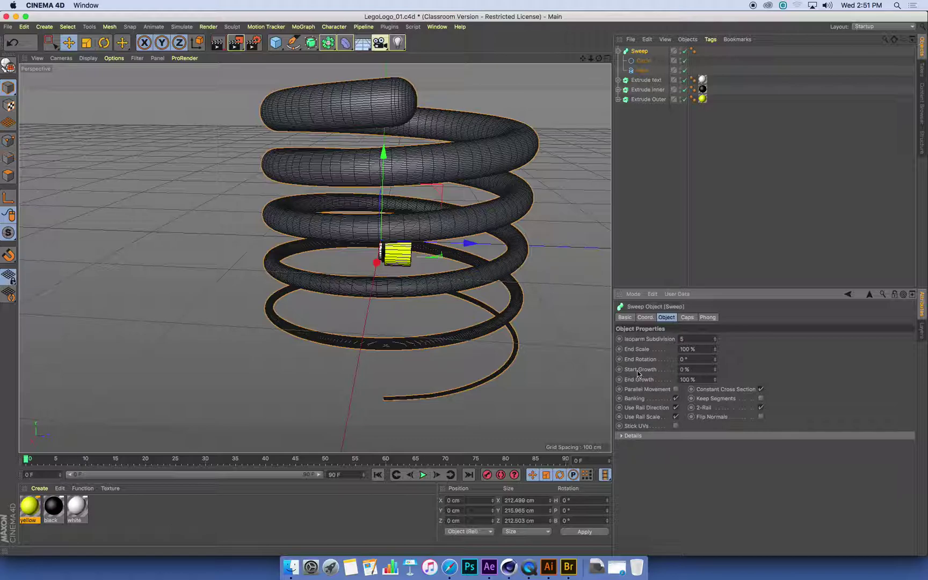
click(714, 380)
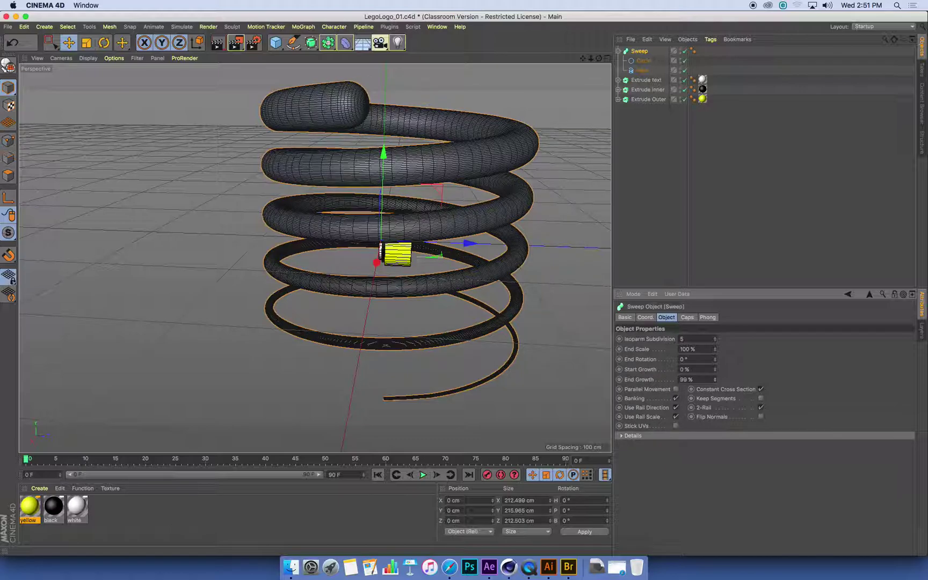
drag(714, 380, 715, 329)
alt+drag(468, 271, 470, 244)
Test several Start Growth values on the Sweep, checking the shortened tube, and set Start Growth to 90%
drag(715, 370, 714, 376)
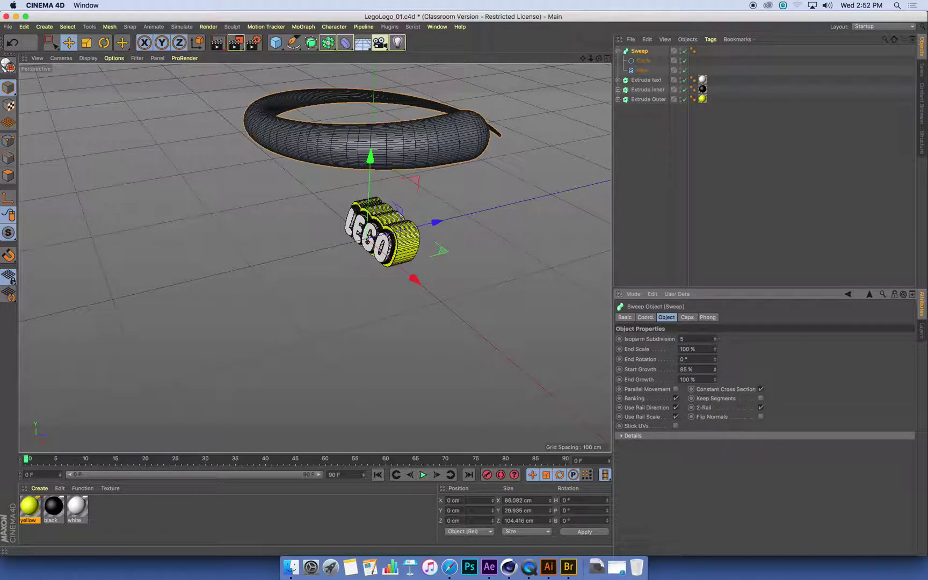
alt+drag(422, 237, 399, 236)
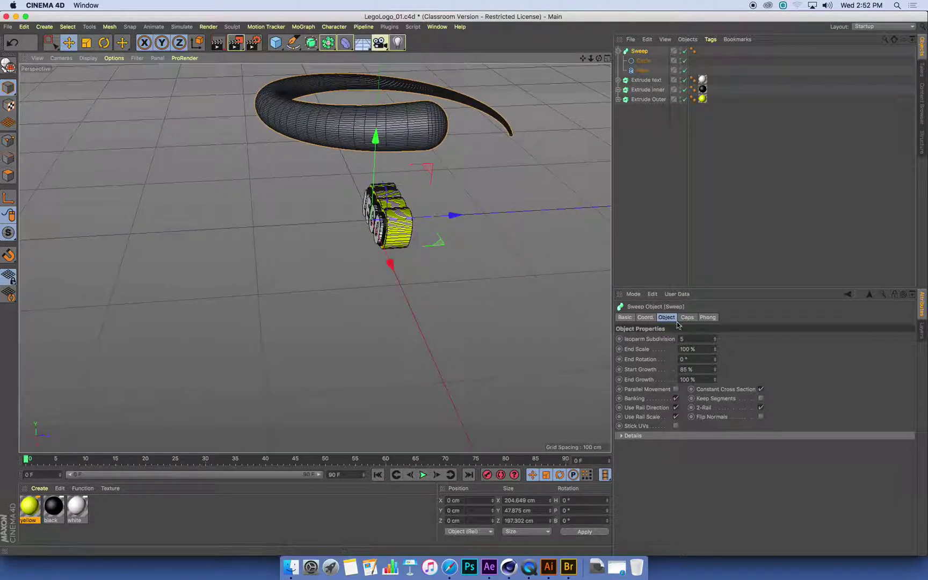
drag(715, 370, 714, 360)
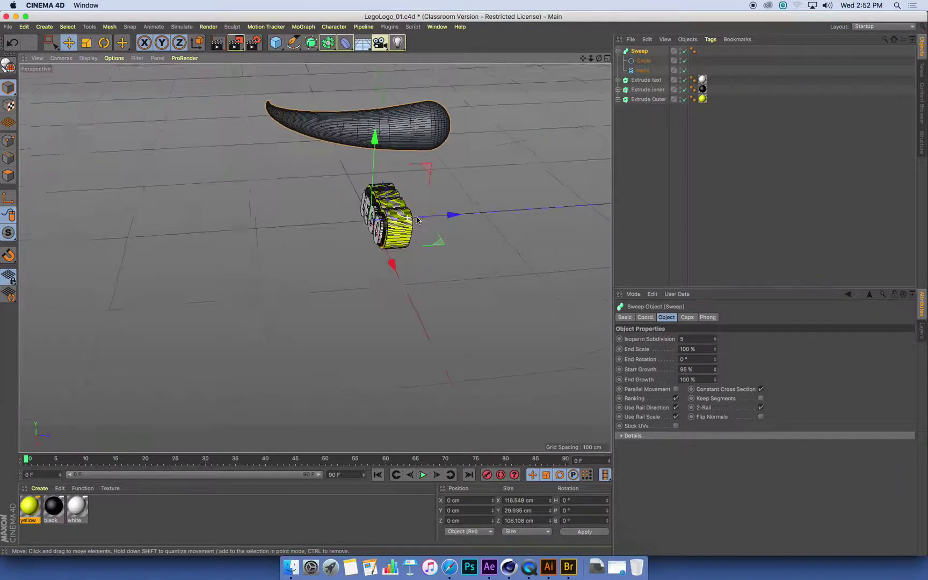
alt+drag(424, 213, 425, 236)
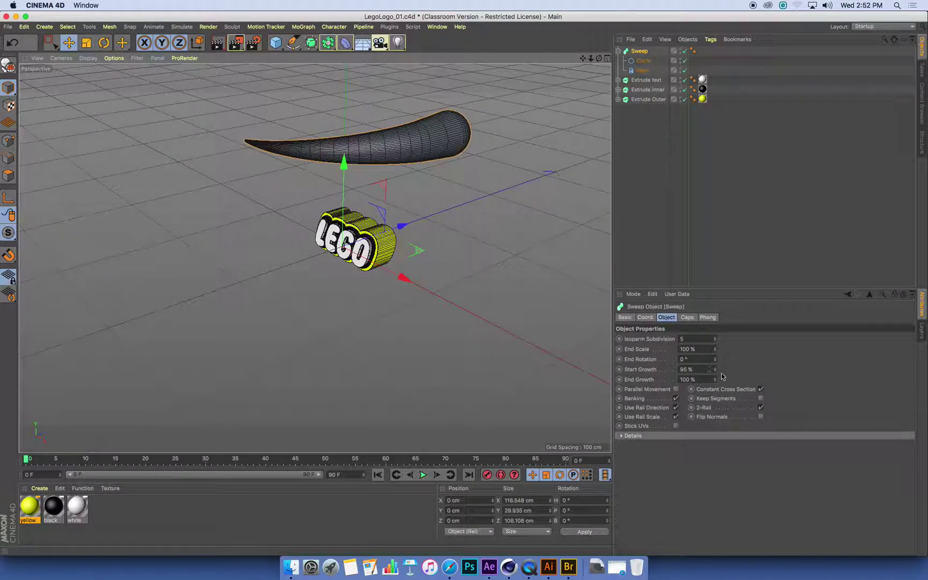
drag(714, 370, 714, 371)
click(696, 370)
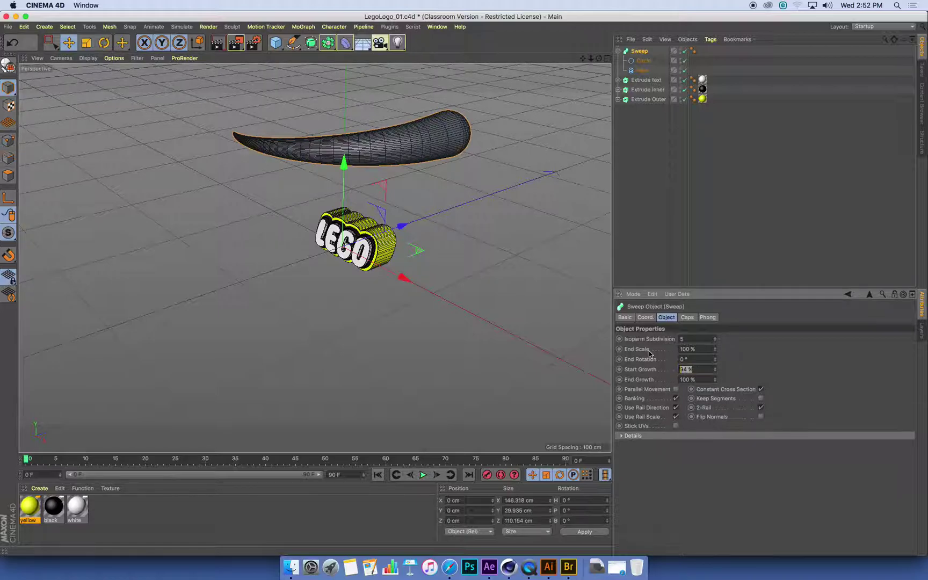
text(90)
key(Return)
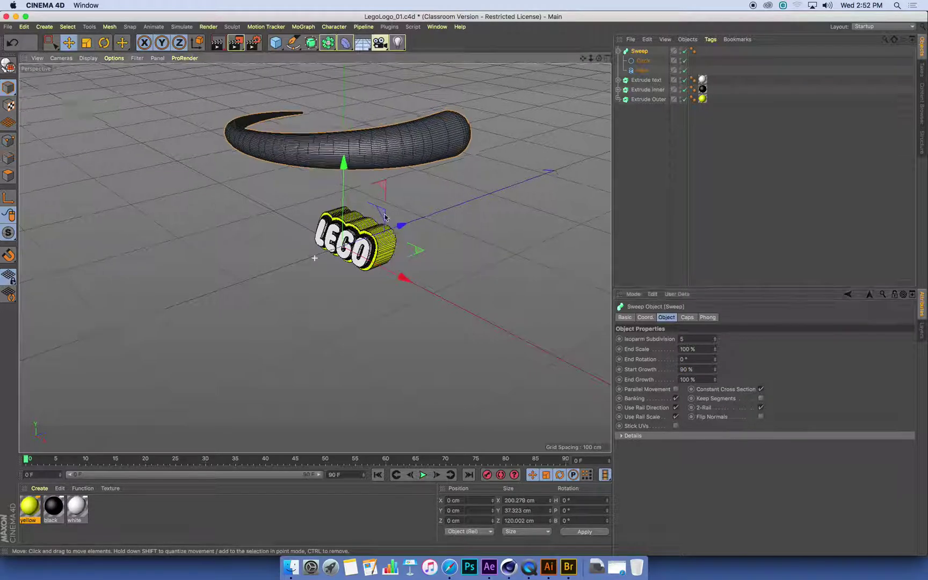
Reduce the fillet radius of the Sweep's end cap to 4 cm to slim the tube above the logo
alt+drag(384, 217, 469, 103)
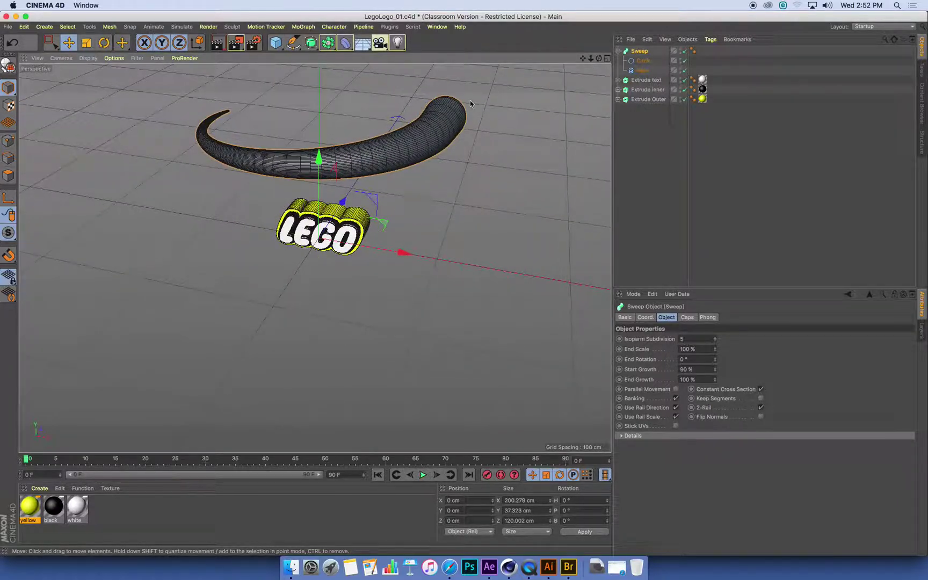
alt+drag(448, 158, 492, 108)
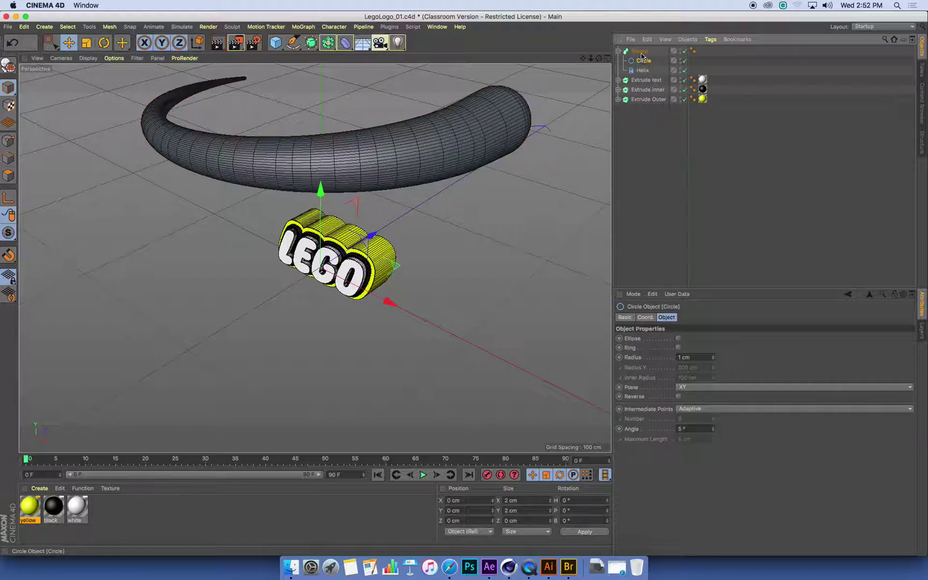
click(686, 317)
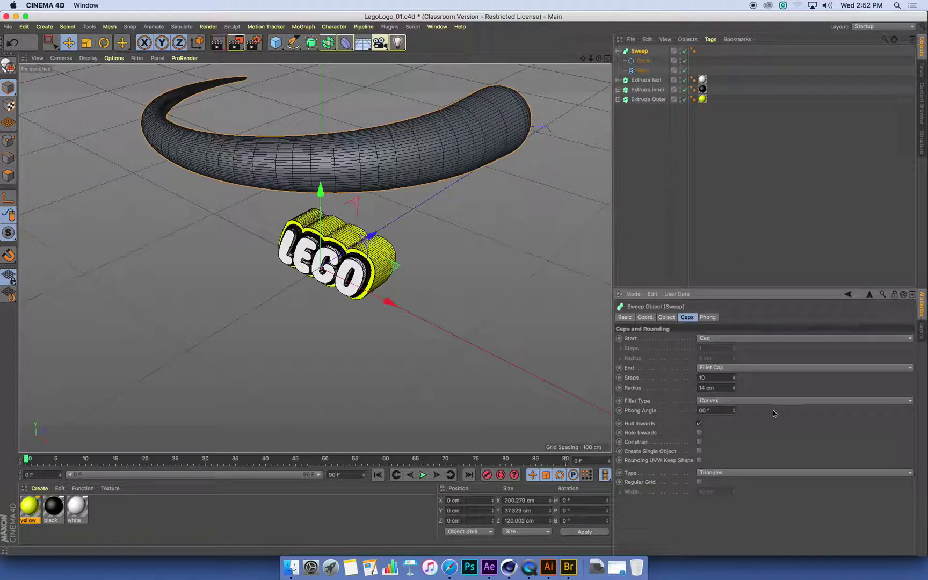
click(733, 389)
drag(733, 389, 734, 393)
alt+drag(456, 188, 377, 272)
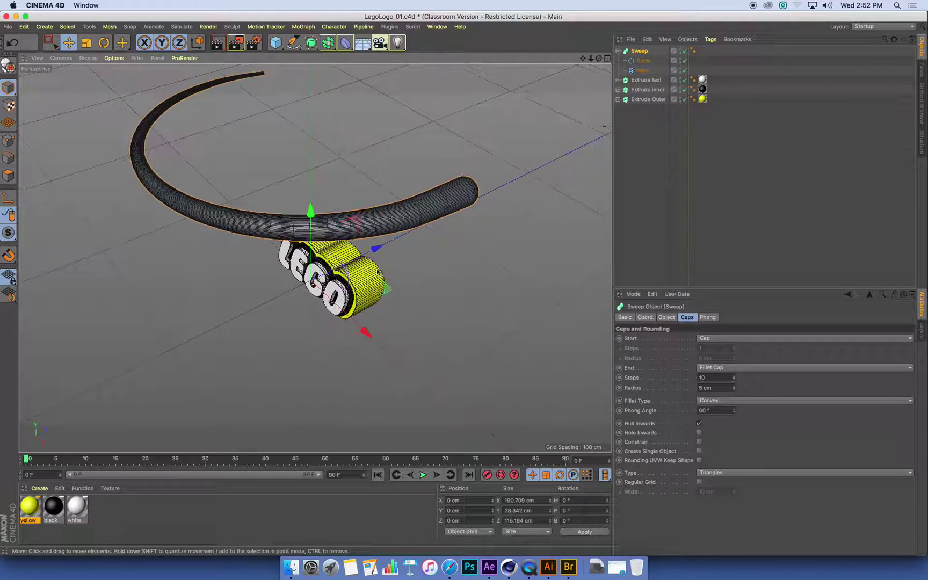
drag(733, 389, 733, 390)
alt+drag(317, 274, 400, 214)
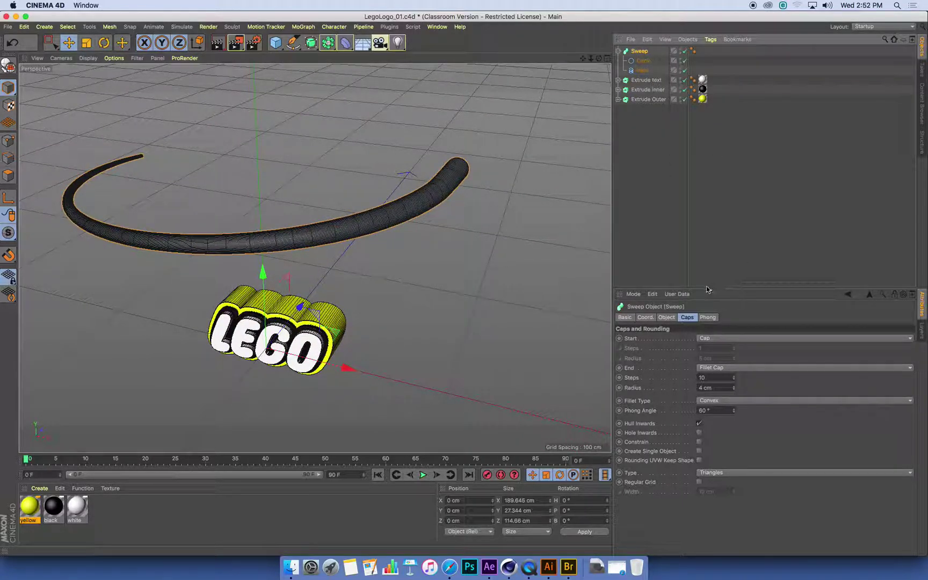
Try a much larger radius for the Sweep's circle, set it to 0.5 cm, and inspect the tapered tube
click(667, 317)
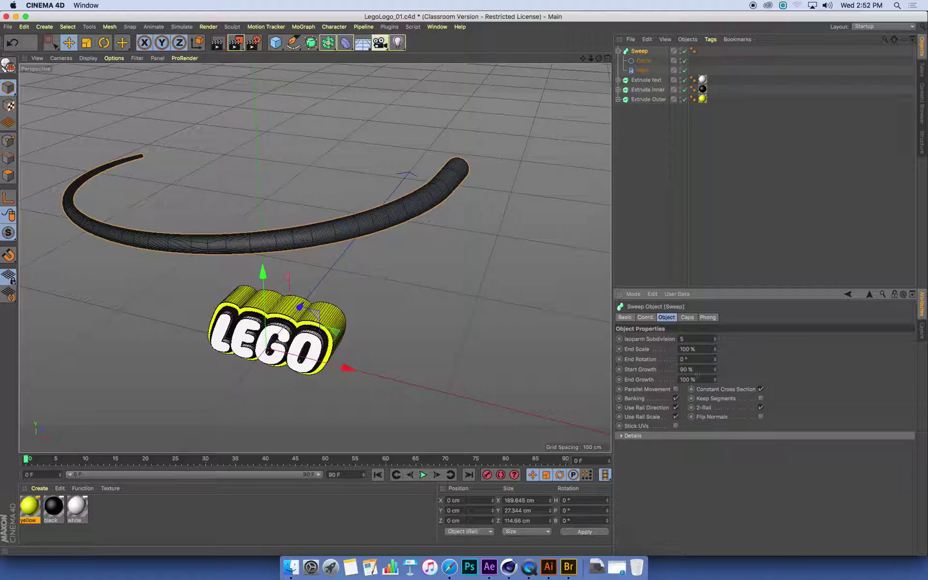
click(643, 61)
drag(713, 361, 713, 346)
click(689, 357)
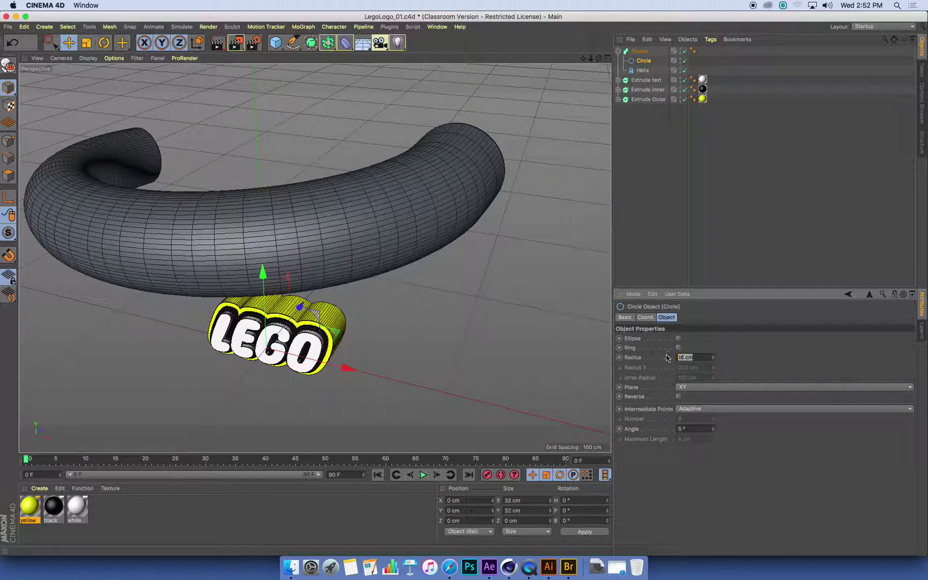
text(0.5)
key(Return)
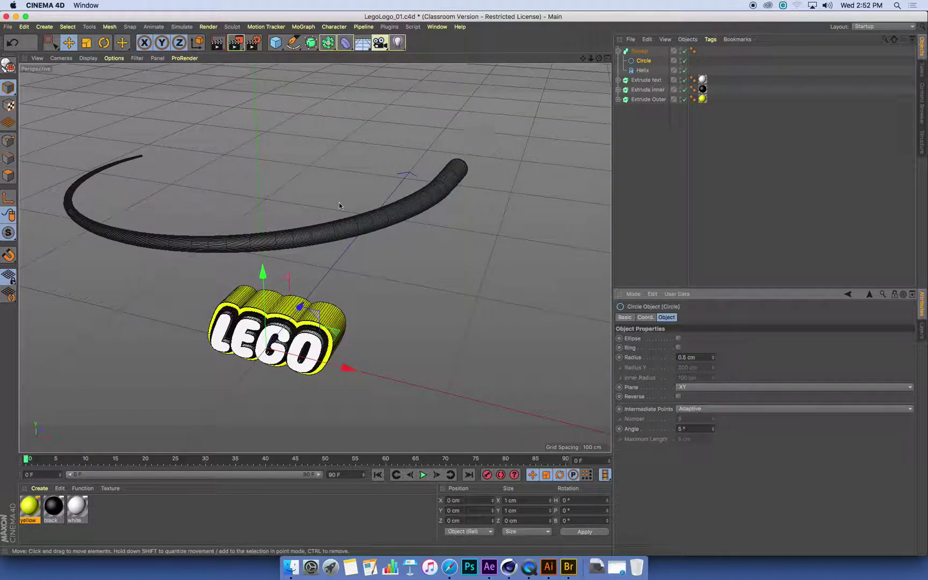
alt+drag(339, 206, 461, 247)
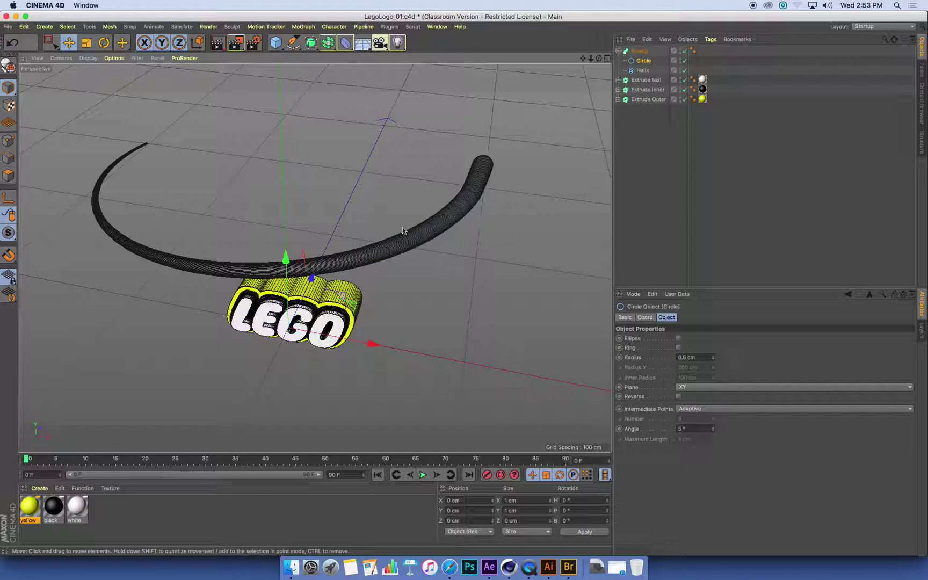
alt+drag(403, 231, 423, 217)
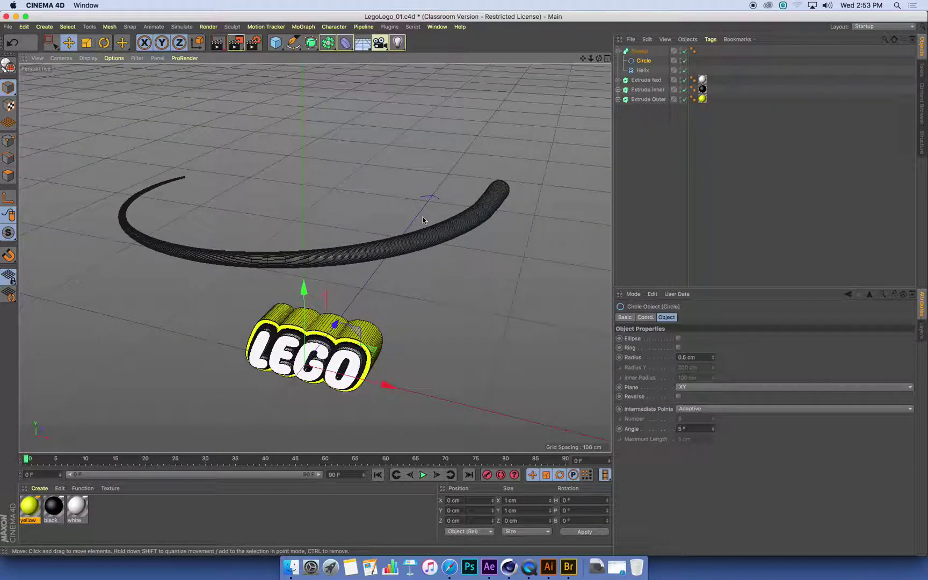